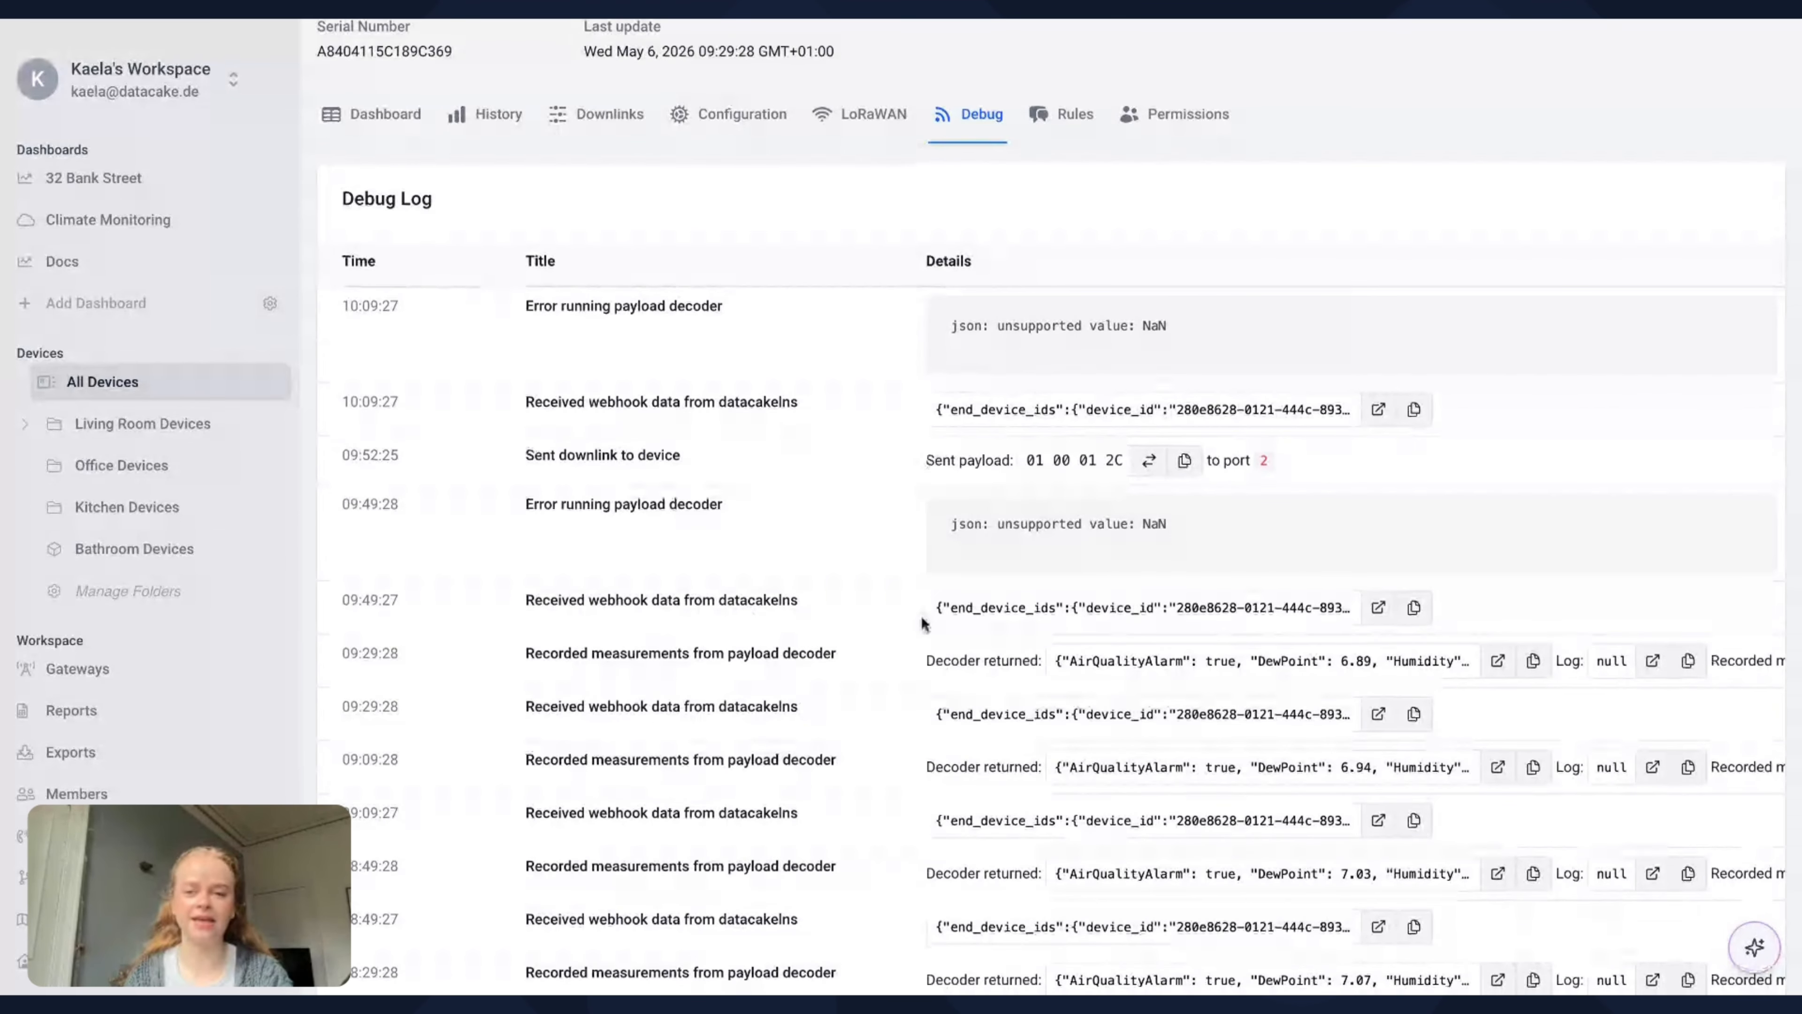
Review the sensor's debug log and the measurement fields configured for the device
{"action": "scroll", "coordinate": [814, 411], "scroll_direction": "up", "scroll_amount": 3}
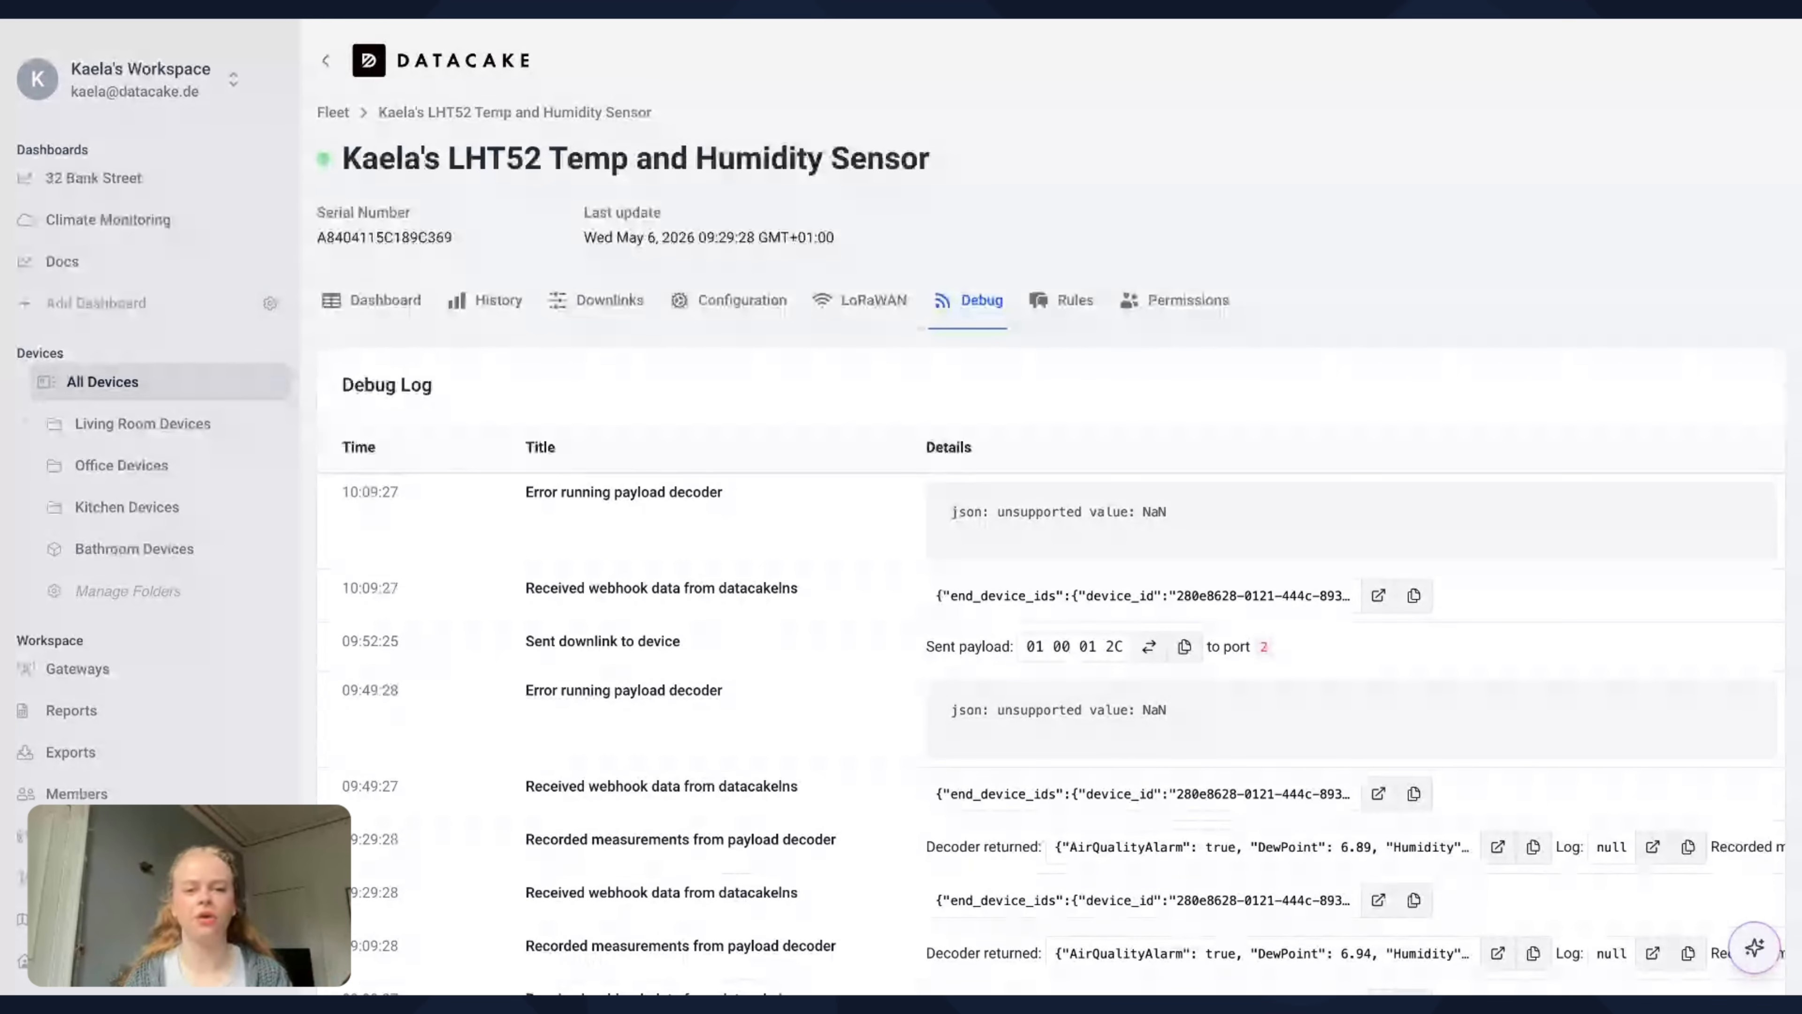
{"action": "scroll", "coordinate": [667, 793], "scroll_direction": "down", "scroll_amount": 2}
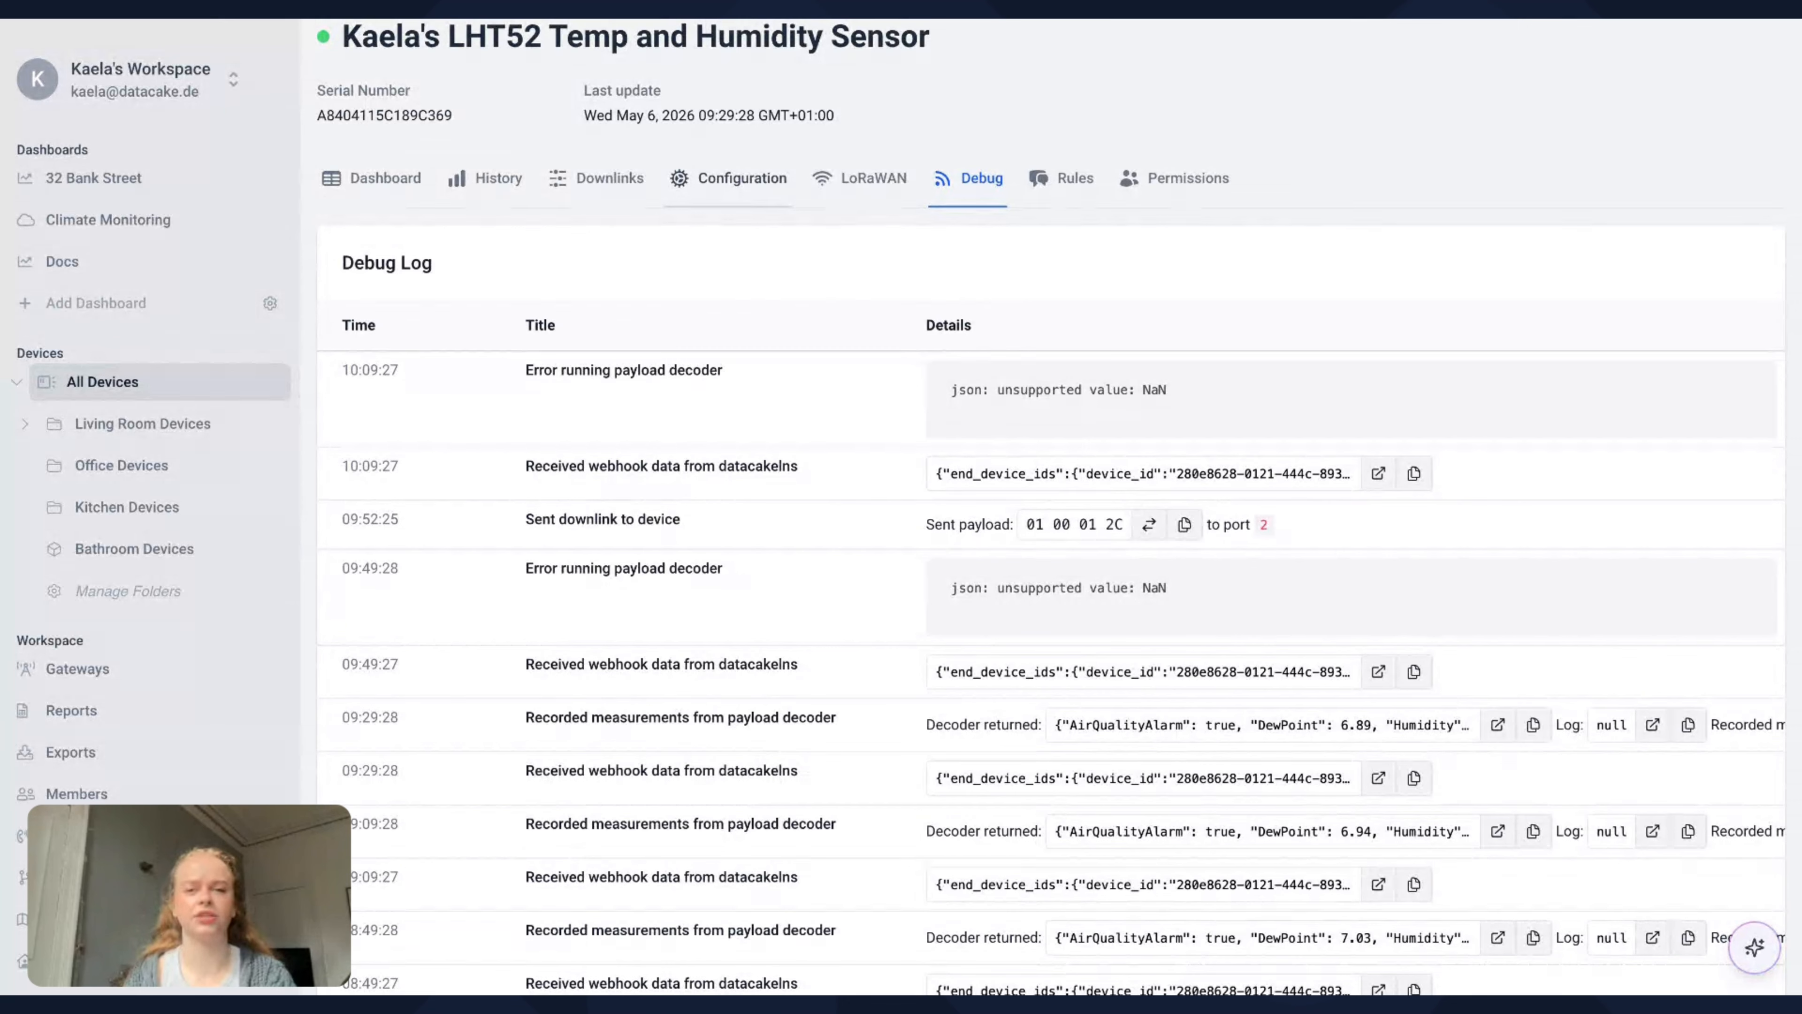
{"action": "left_click", "coordinate": [731, 178]}
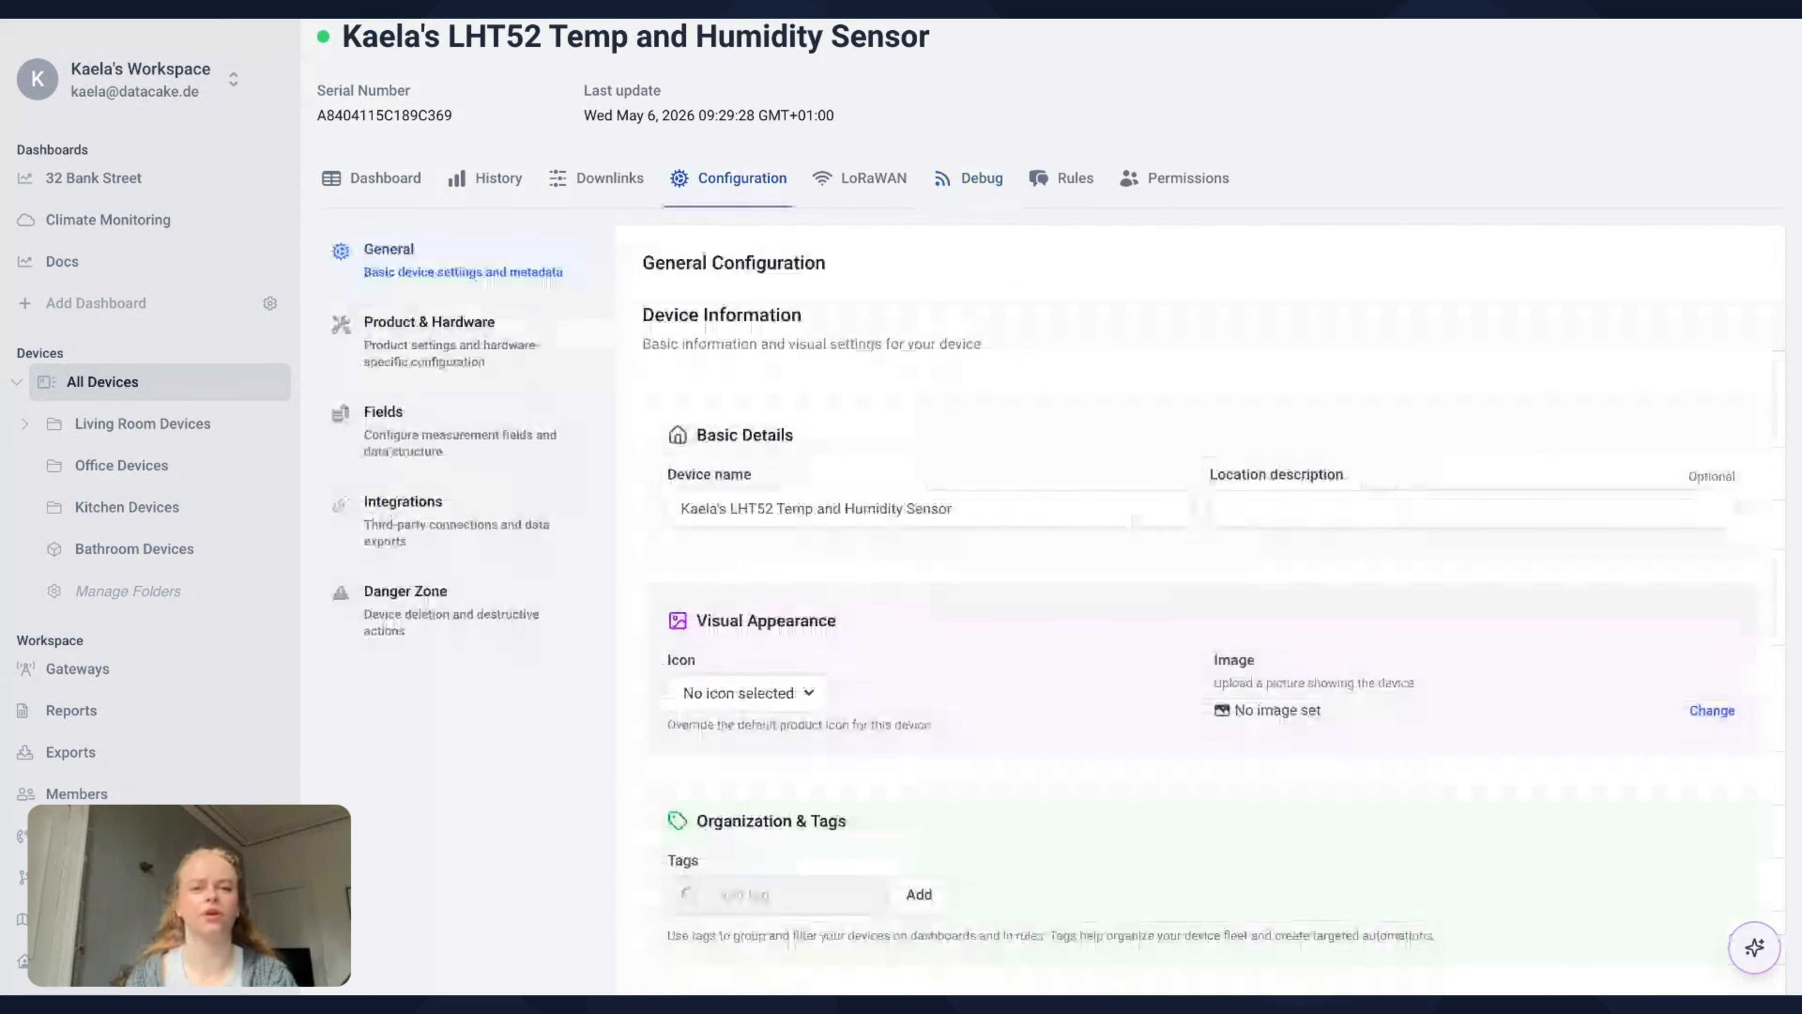
{"action": "left_click", "coordinate": [495, 424]}
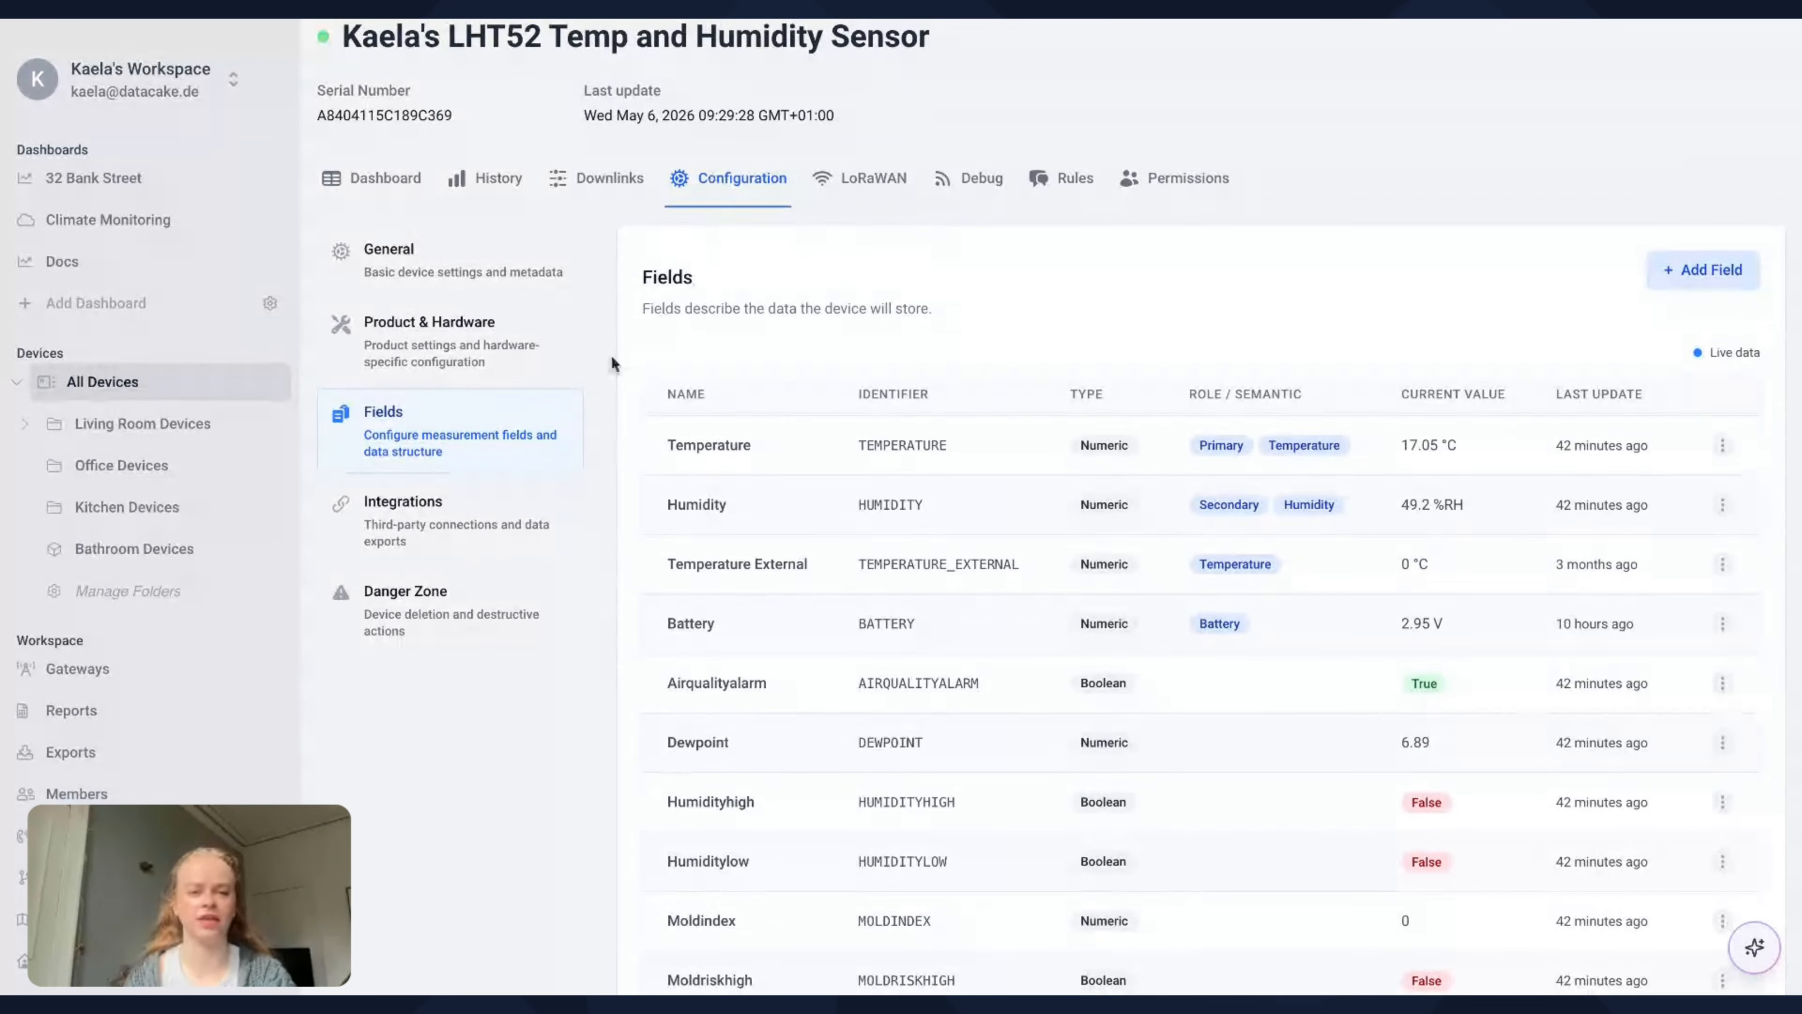
{"action": "scroll", "coordinate": [773, 458], "scroll_direction": "down", "scroll_amount": 1}
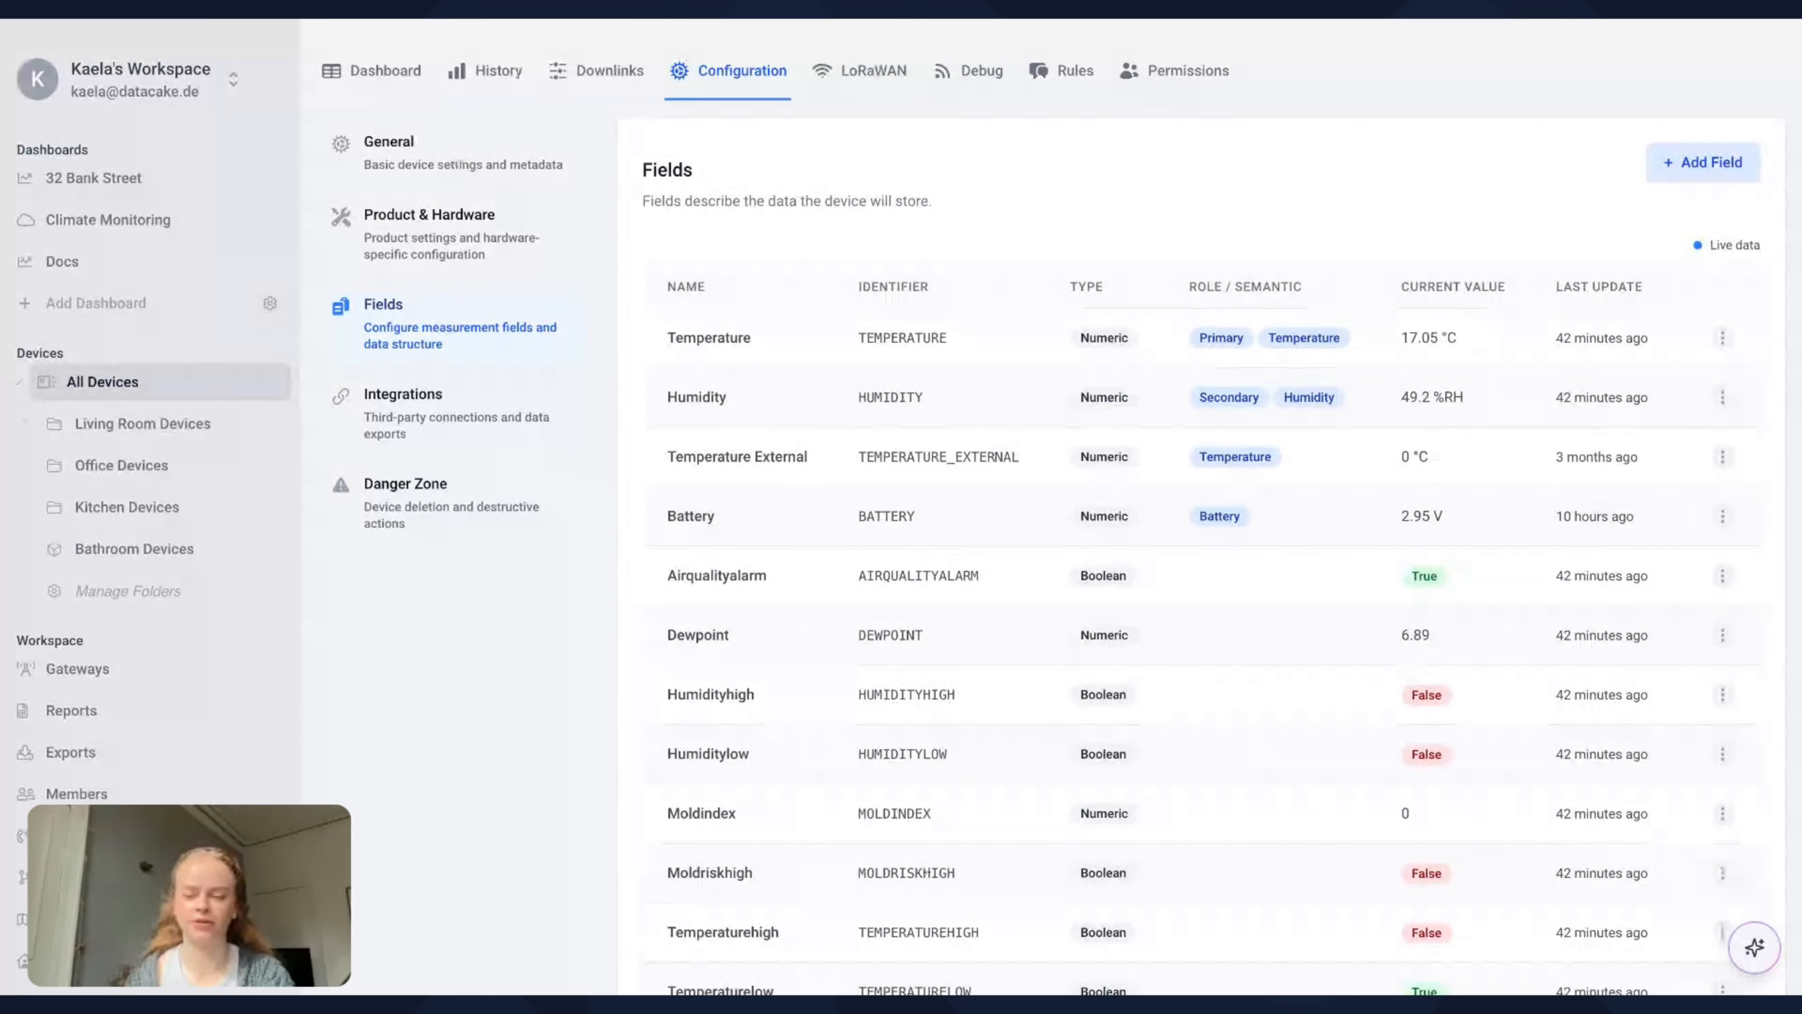
{"action": "scroll", "coordinate": [978, 312], "scroll_direction": "up", "scroll_amount": 3}
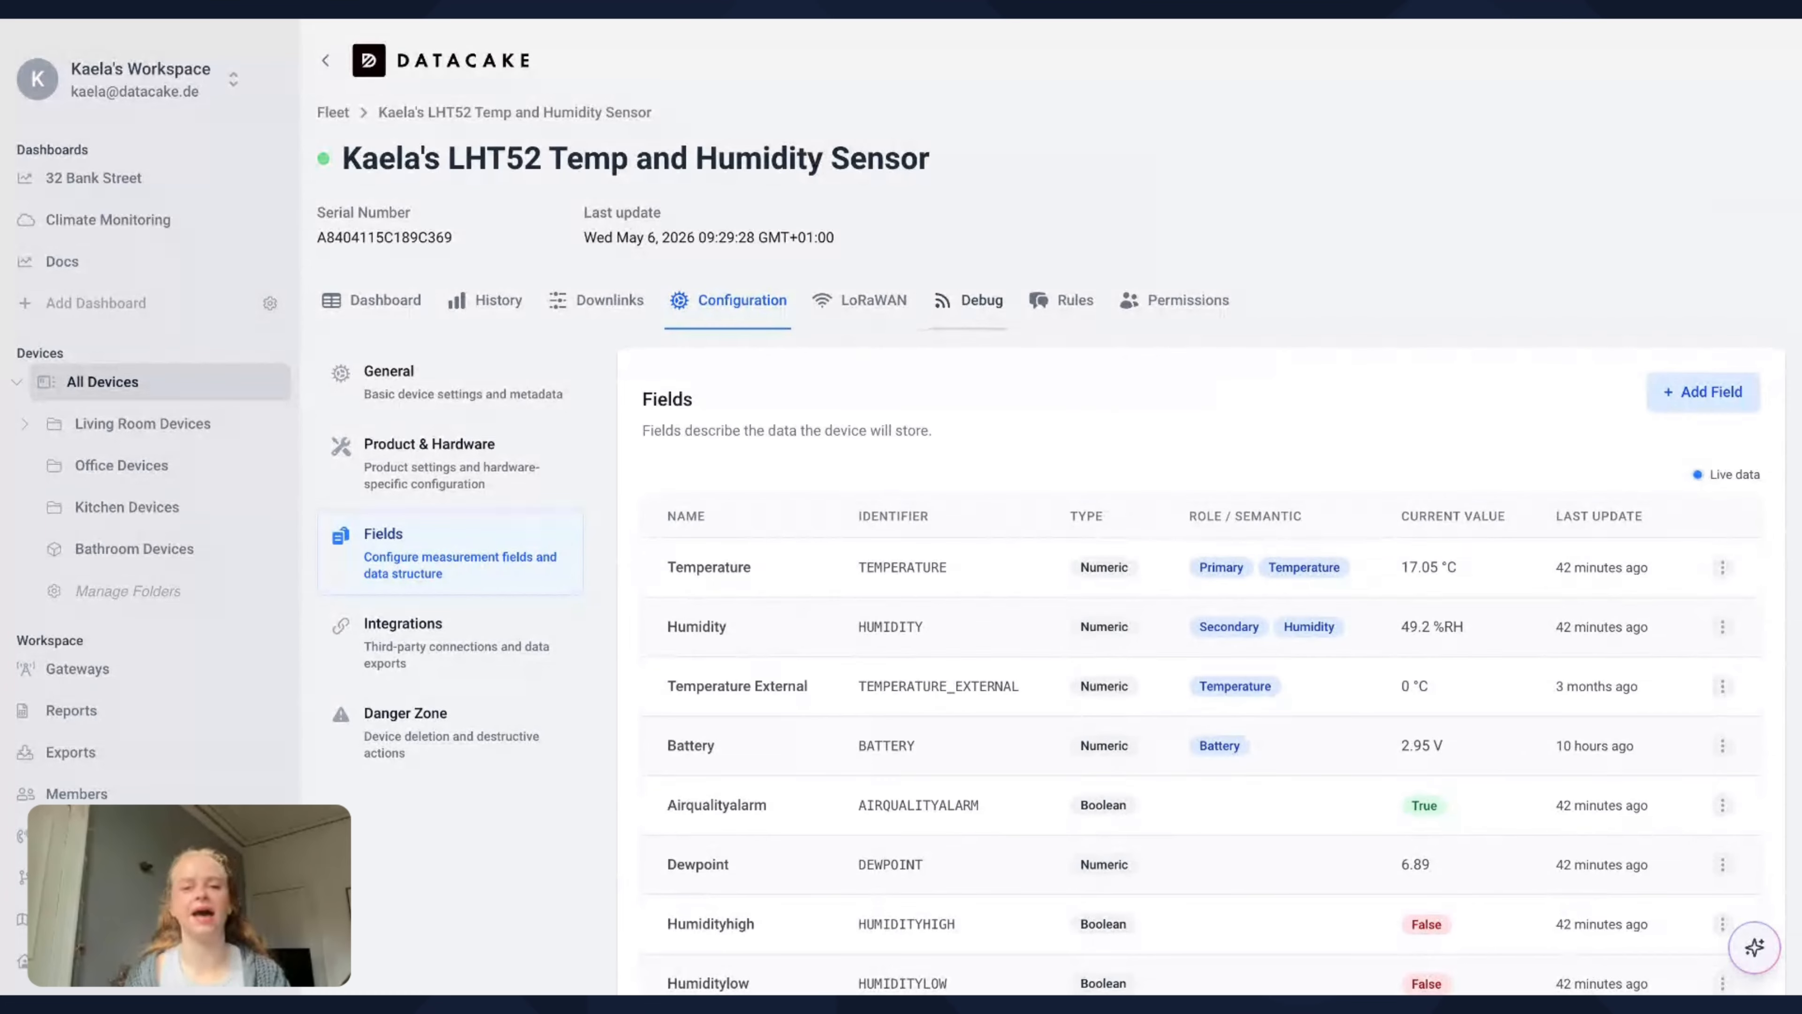
Examine the sensor's debug log entries and the decoder output of the measurements recorded at 09:29:28
{"action": "left_click", "coordinate": [979, 301]}
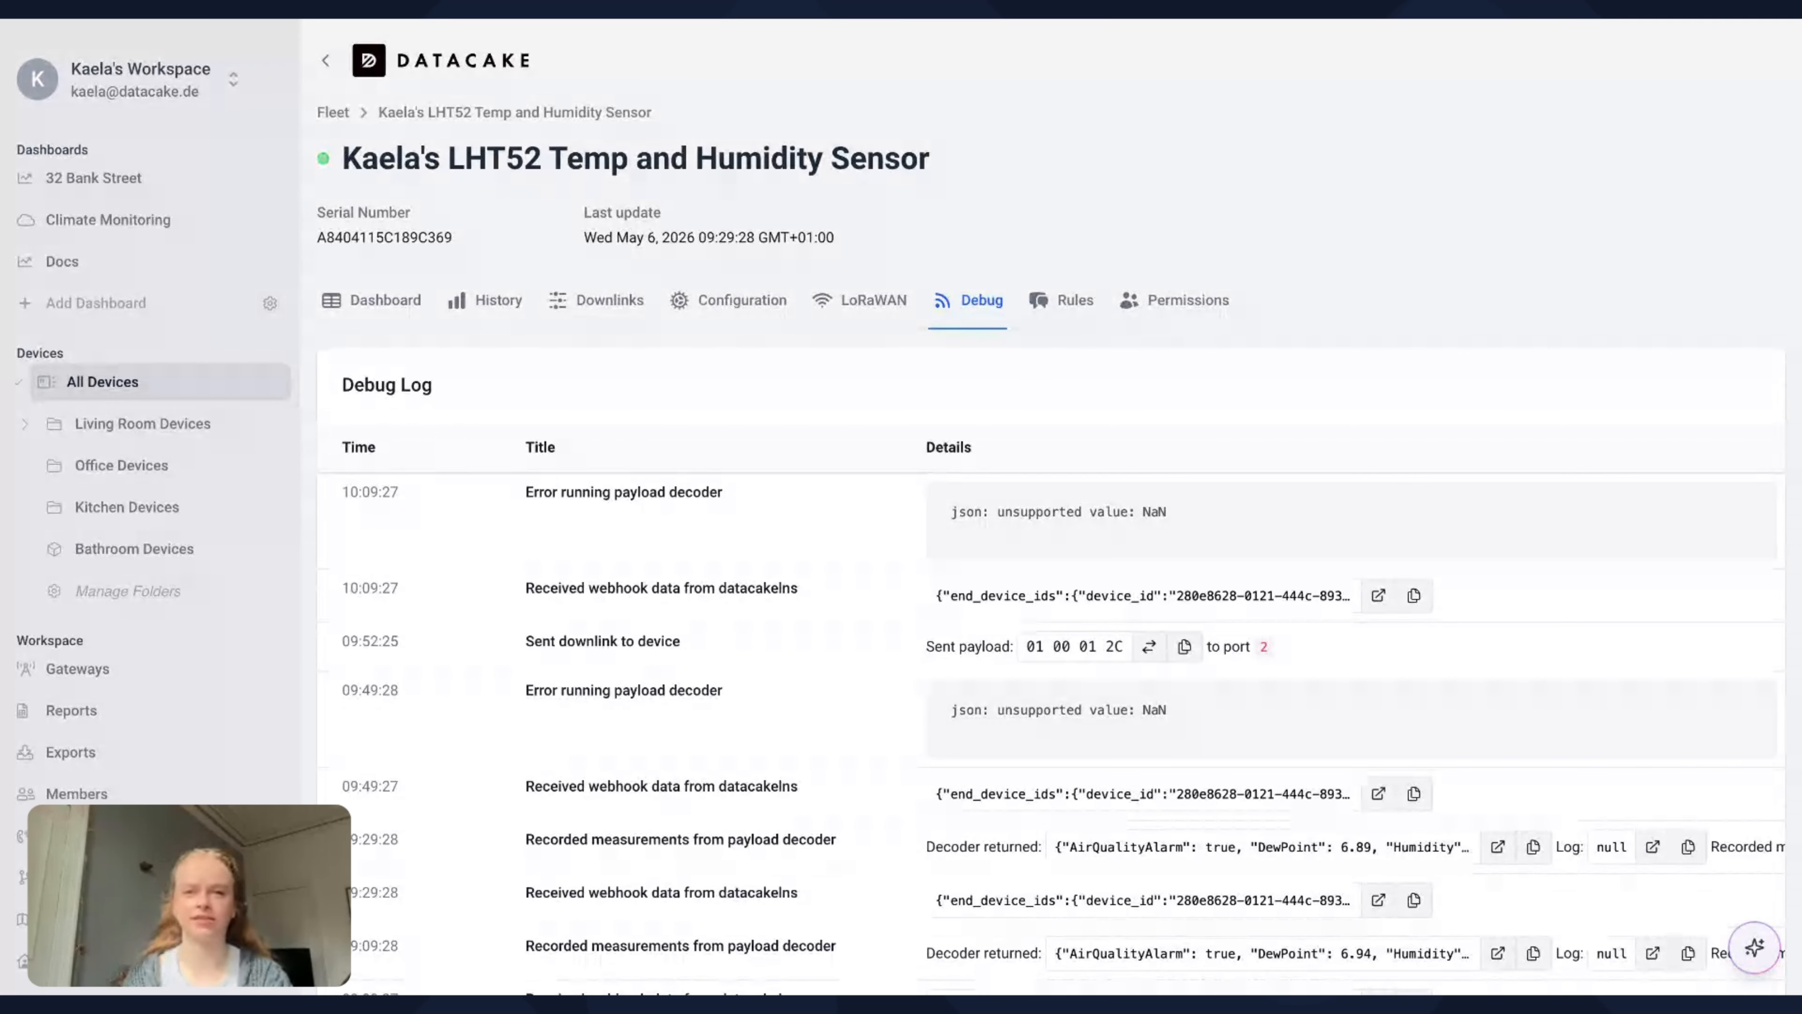
{"action": "scroll", "coordinate": [1355, 256], "scroll_direction": "down", "scroll_amount": 1}
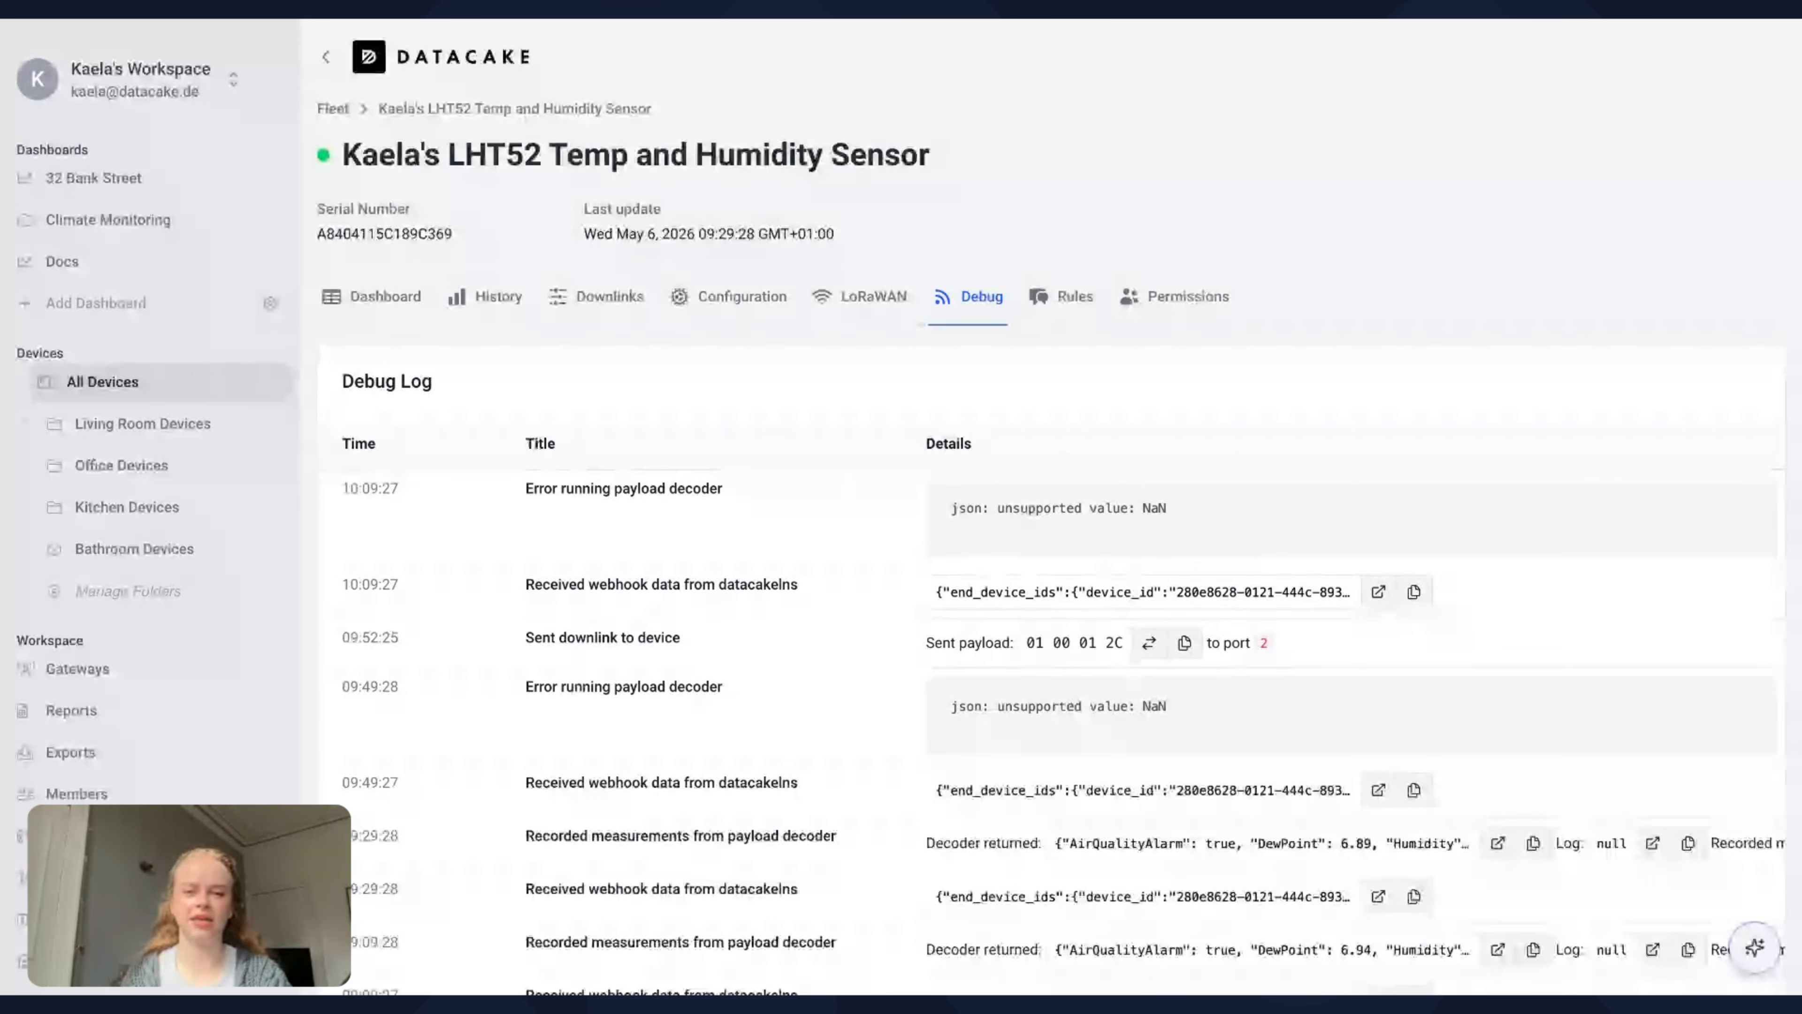
{"action": "scroll", "coordinate": [1120, 448], "scroll_direction": "down", "scroll_amount": 1}
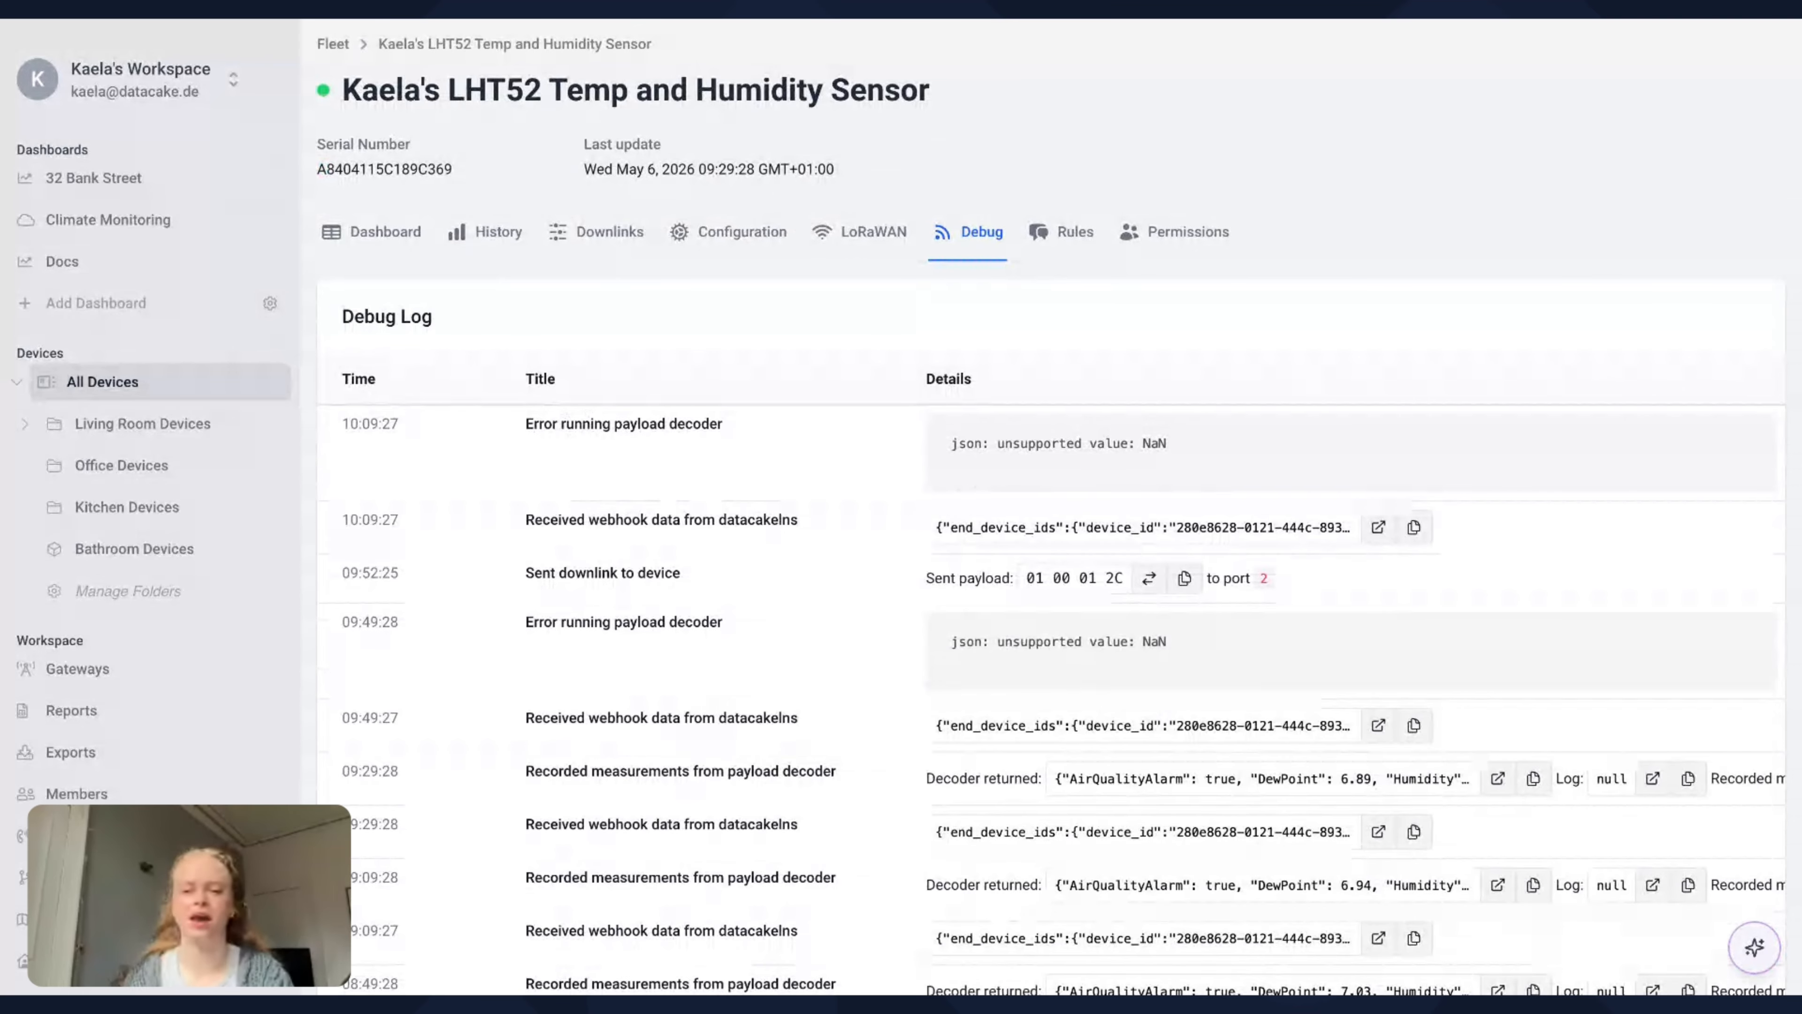
{"action": "scroll", "coordinate": [958, 473], "scroll_direction": "down", "scroll_amount": 1}
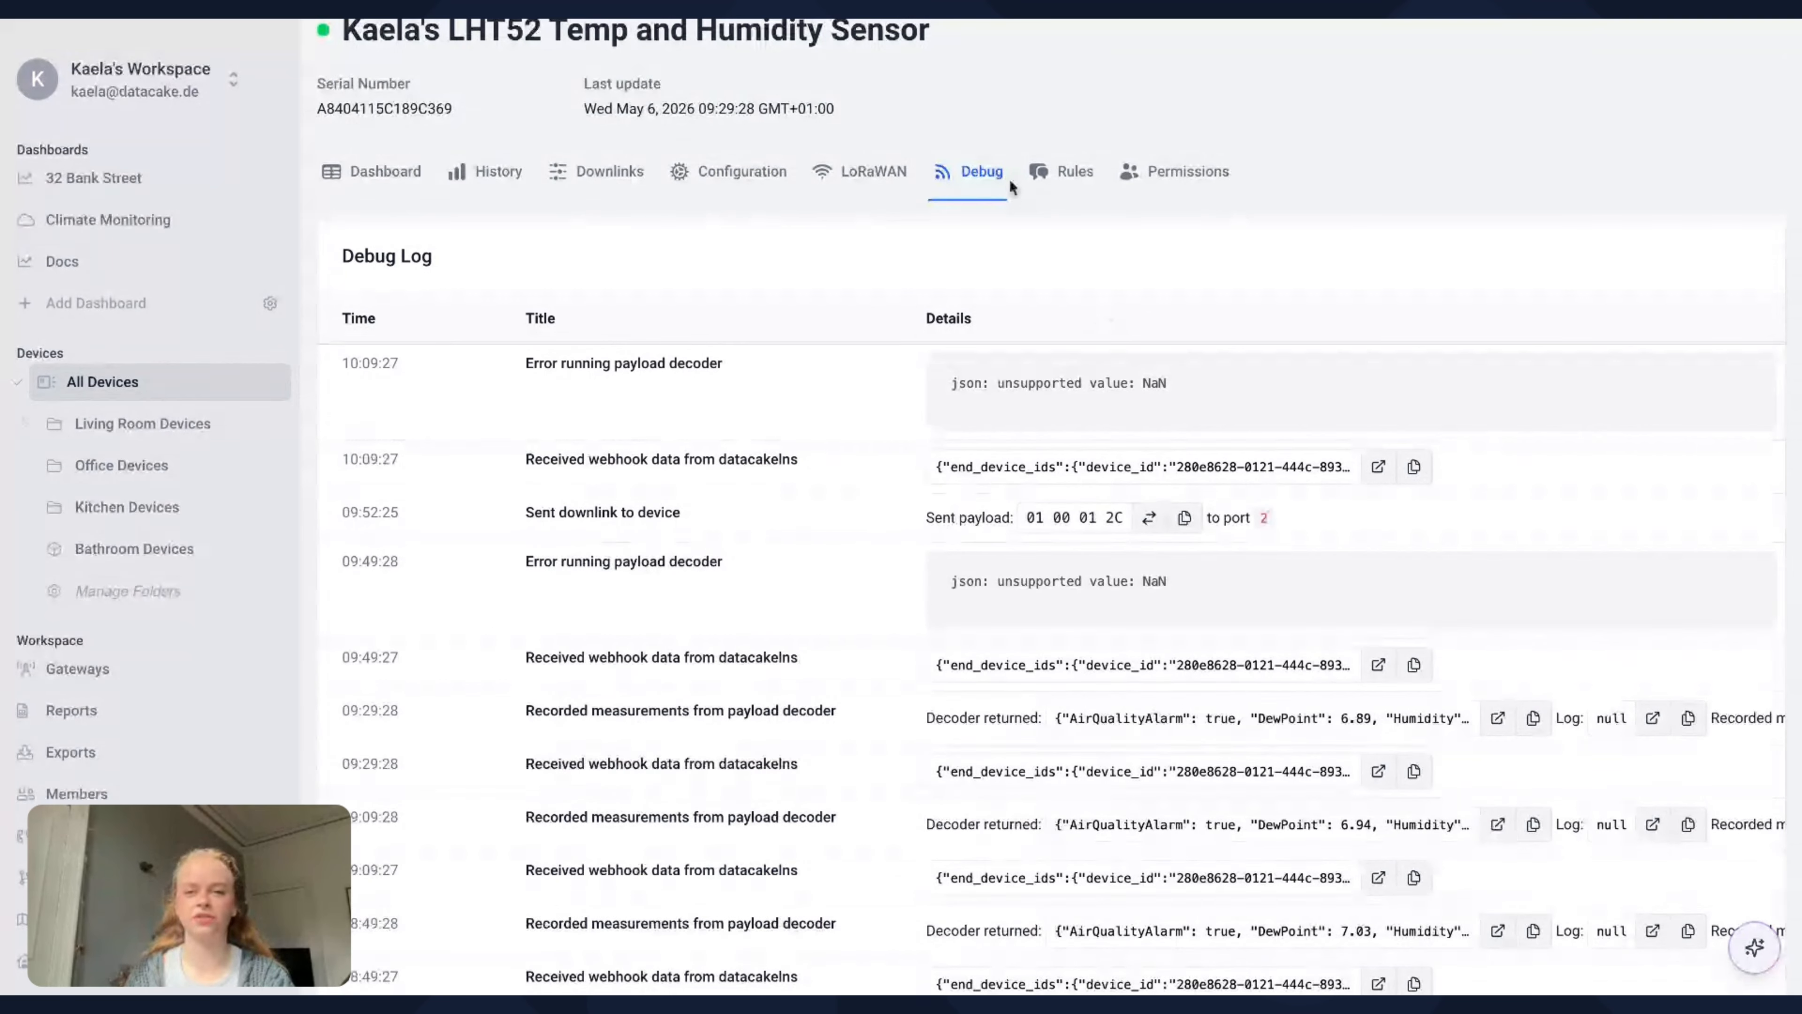
{"action": "scroll", "coordinate": [992, 290], "scroll_direction": "down", "scroll_amount": 2}
{"action": "scroll", "coordinate": [992, 290], "scroll_direction": "down", "scroll_amount": 1}
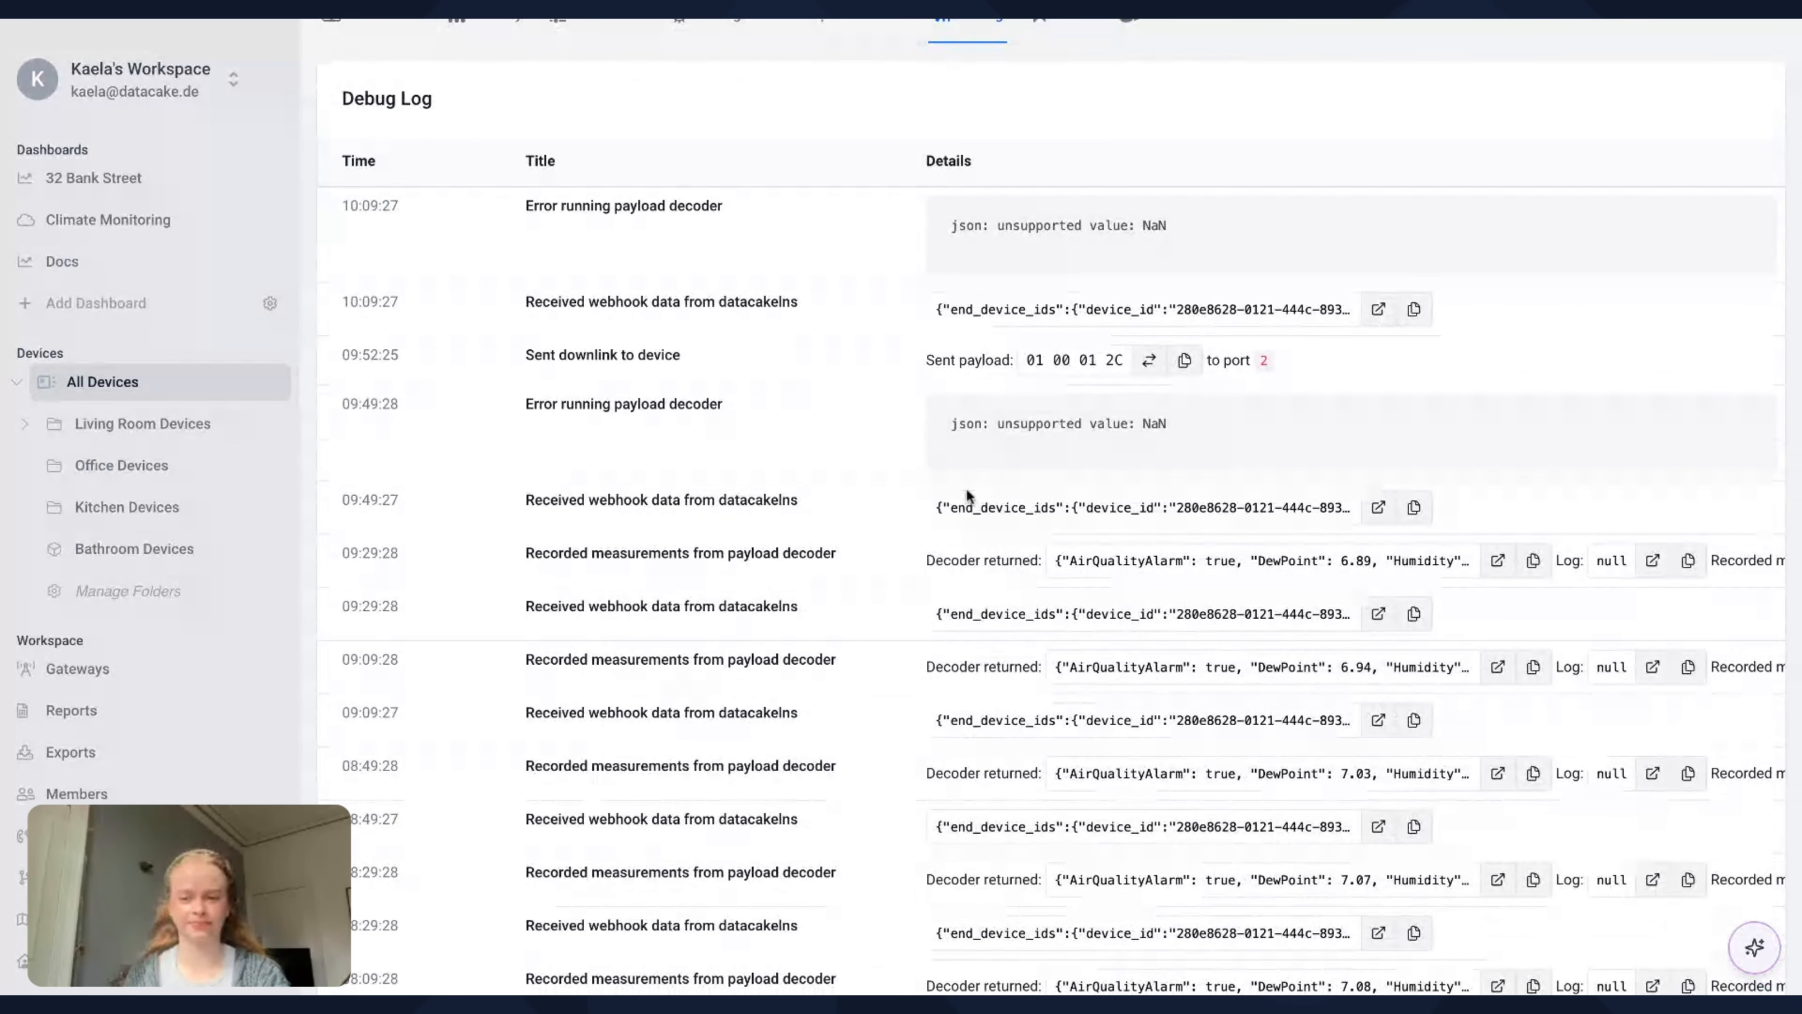
{"action": "scroll", "coordinate": [1252, 562], "scroll_direction": "down", "scroll_amount": 1}
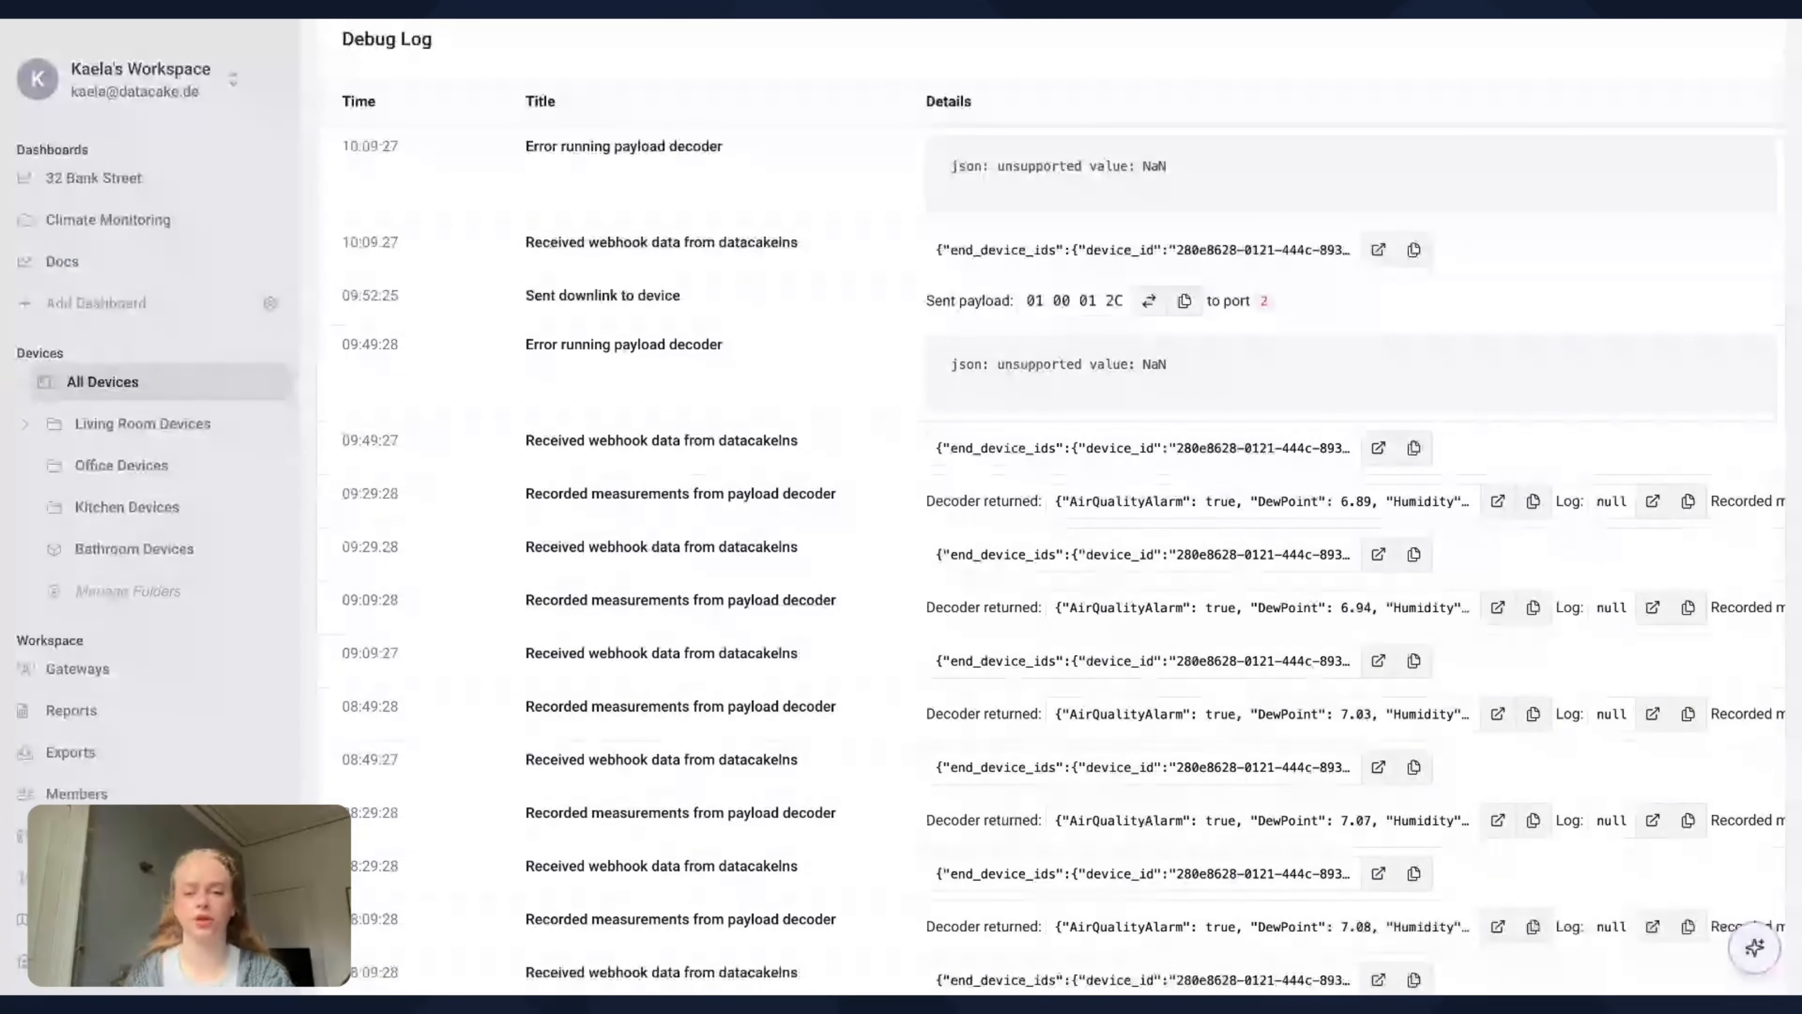
{"action": "left_click", "coordinate": [1497, 501]}
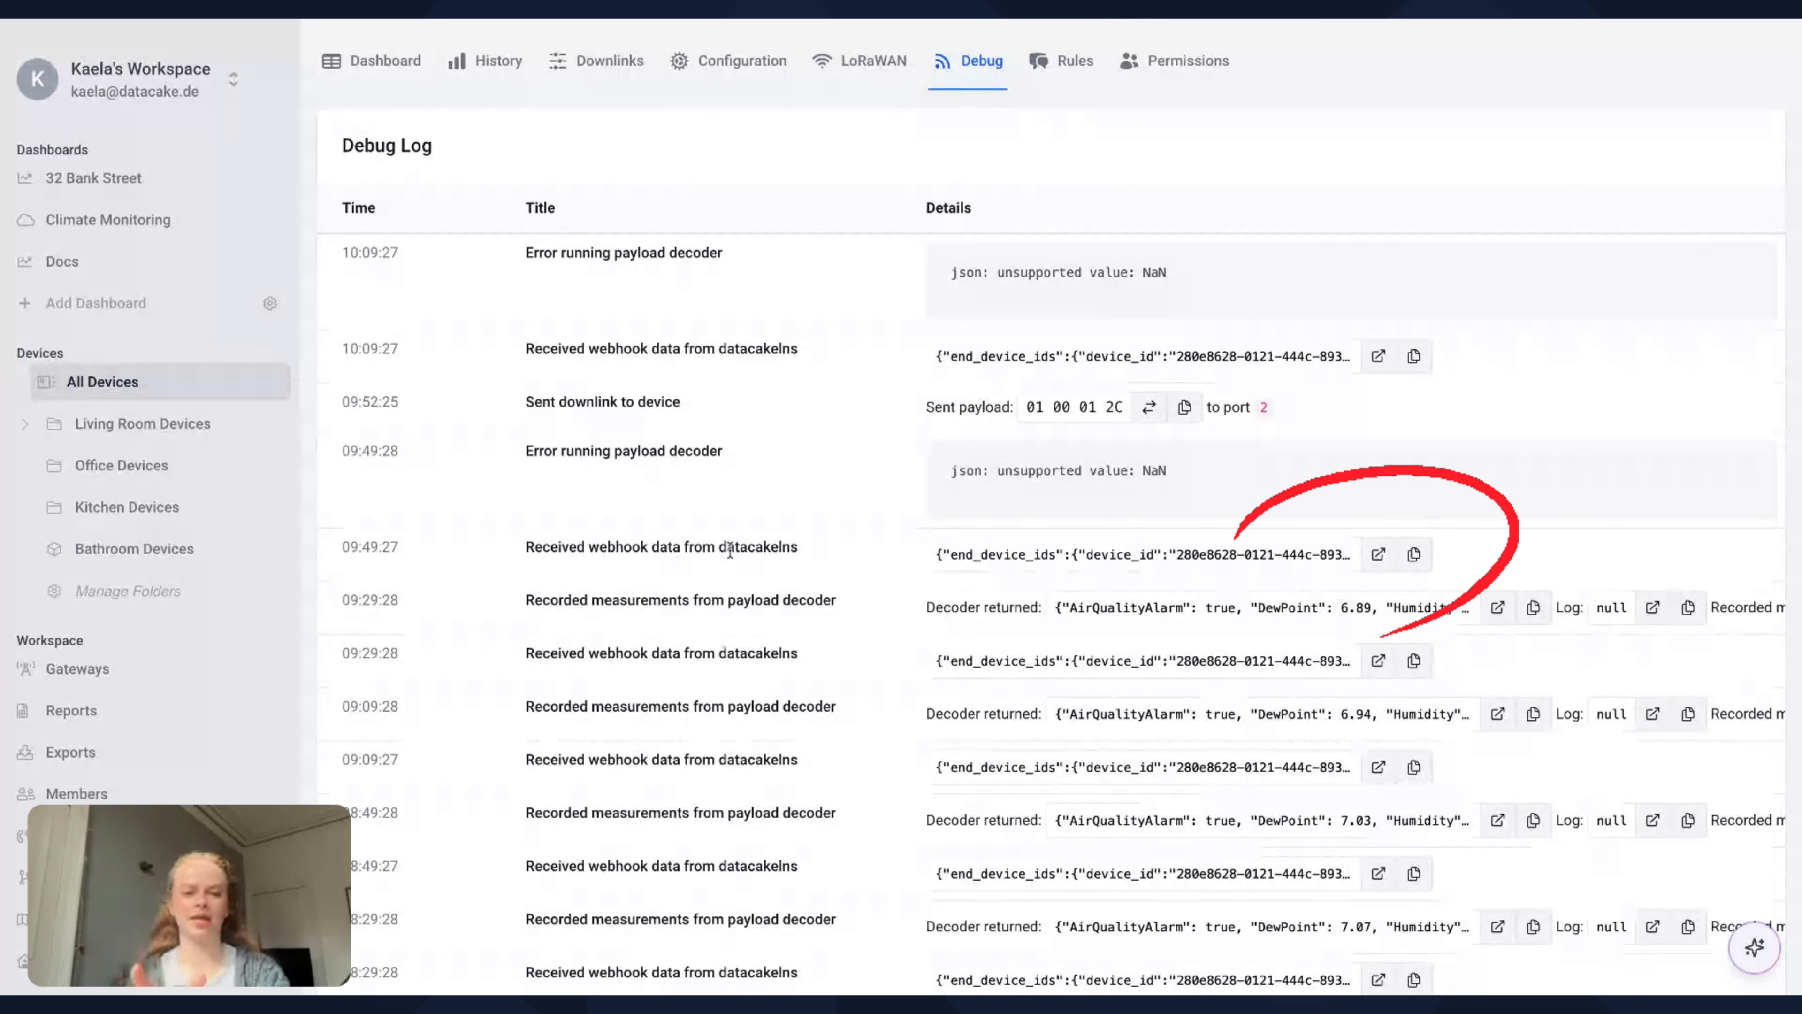
Copy the frm_payload value from the webhook data received at 09:49:27 and close the payload view
{"action": "left_click", "coordinate": [1379, 557]}
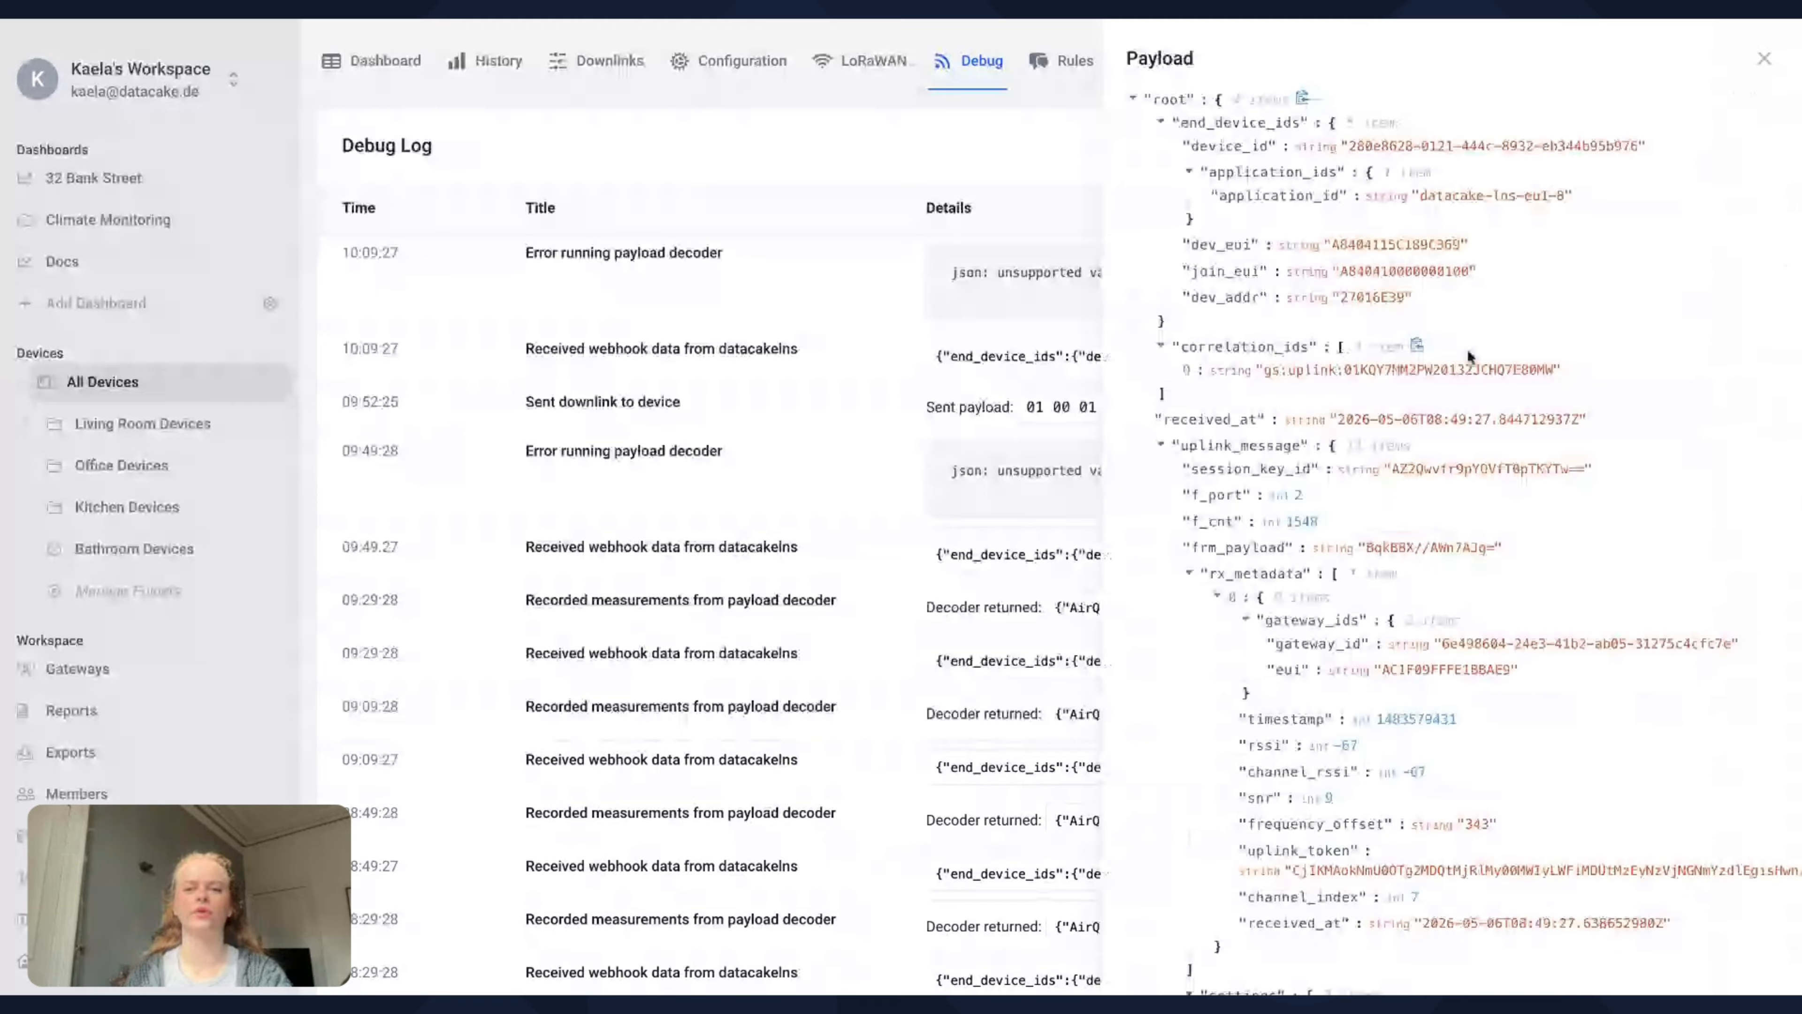
{"action": "scroll", "coordinate": [1467, 349], "scroll_direction": "down", "scroll_amount": 2}
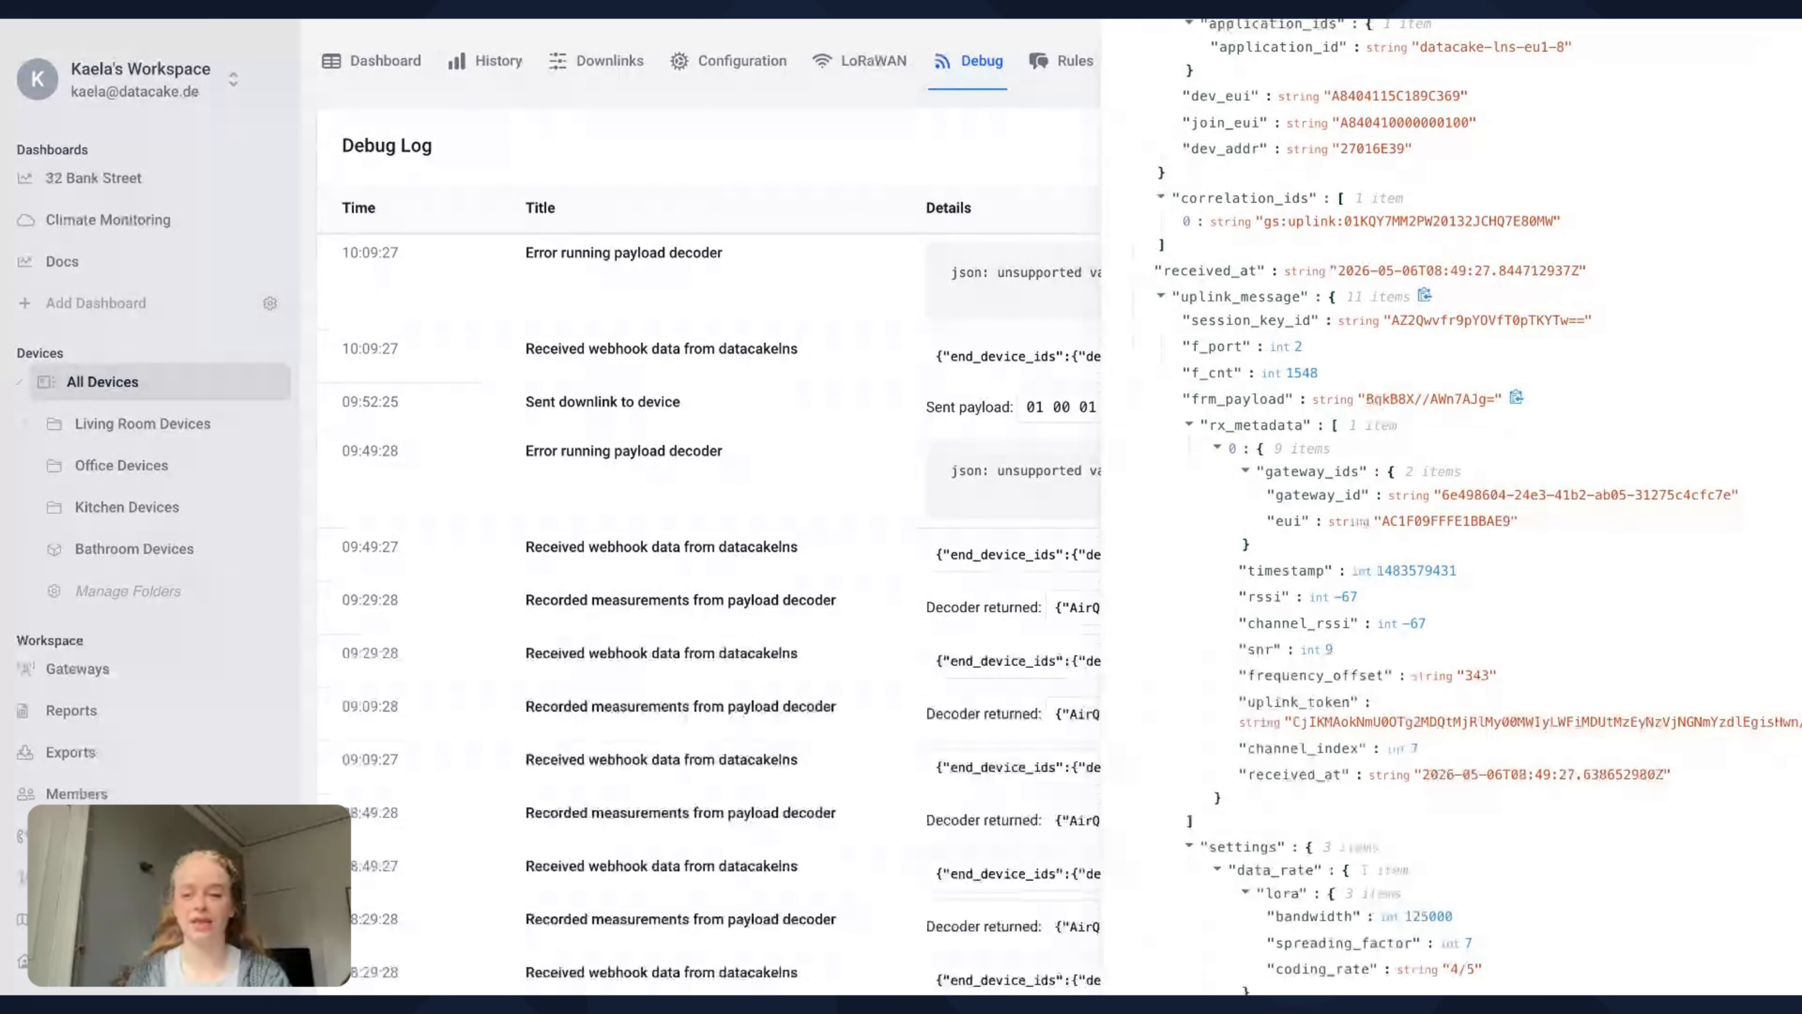
{"action": "left_click_drag", "start_coordinate": [1367, 399], "coordinate": [1460, 402]}
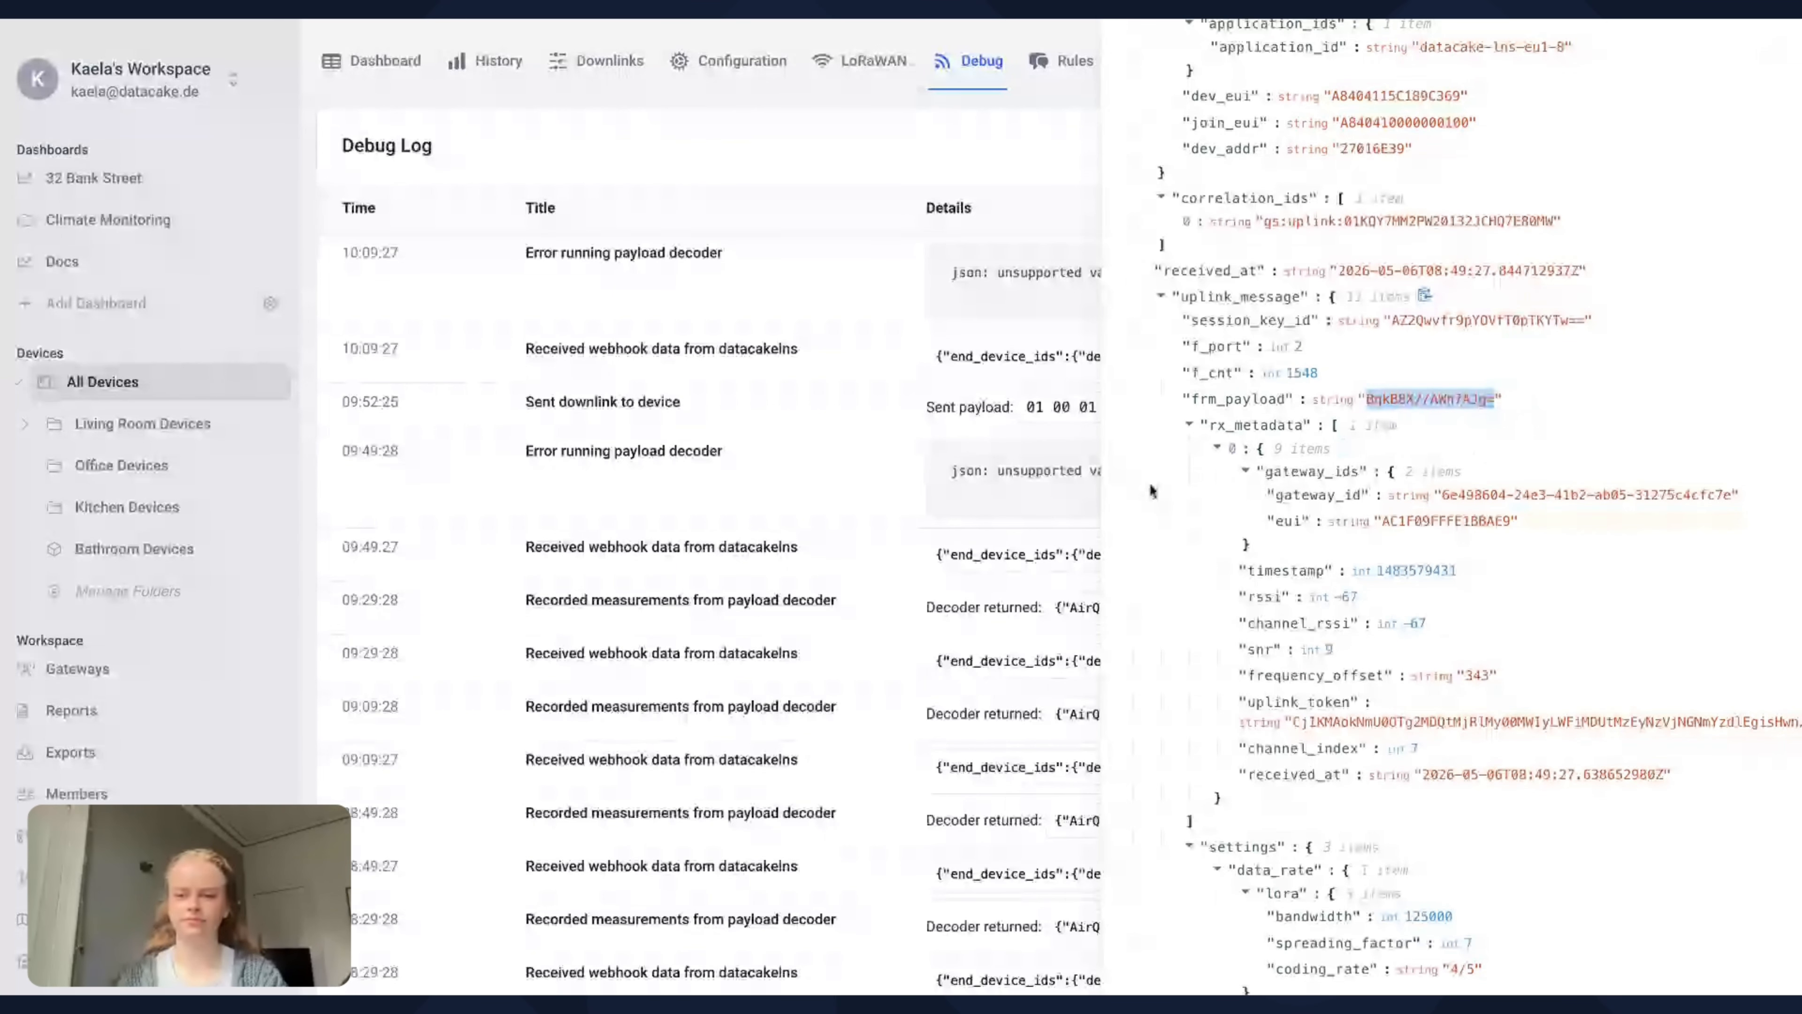
{"action": "left_click", "coordinate": [1047, 478]}
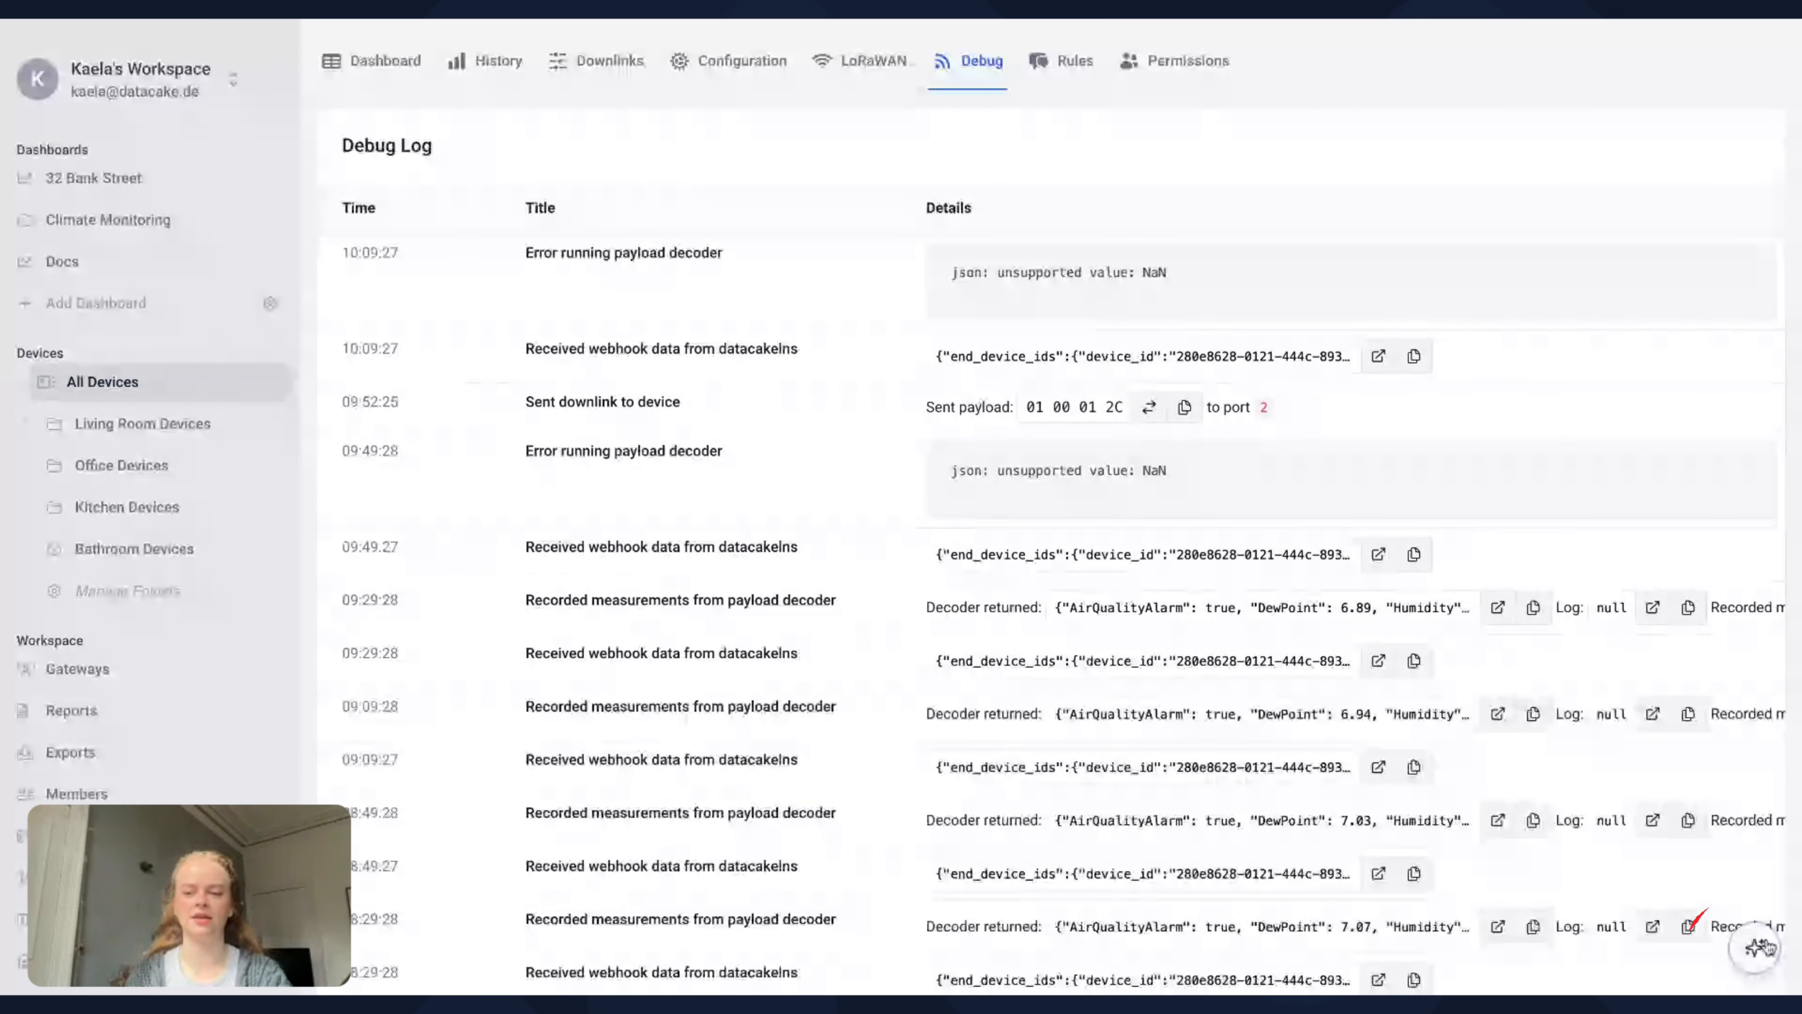
Ask the AI assistant to analyse payload BqkB8X//AWn7AJg= for variable names, value types, possible decoder issues and whether the payload structure looks valid
{"action": "mouse_move", "coordinate": [1758, 947]}
{"action": "left_click", "coordinate": [1710, 881]}
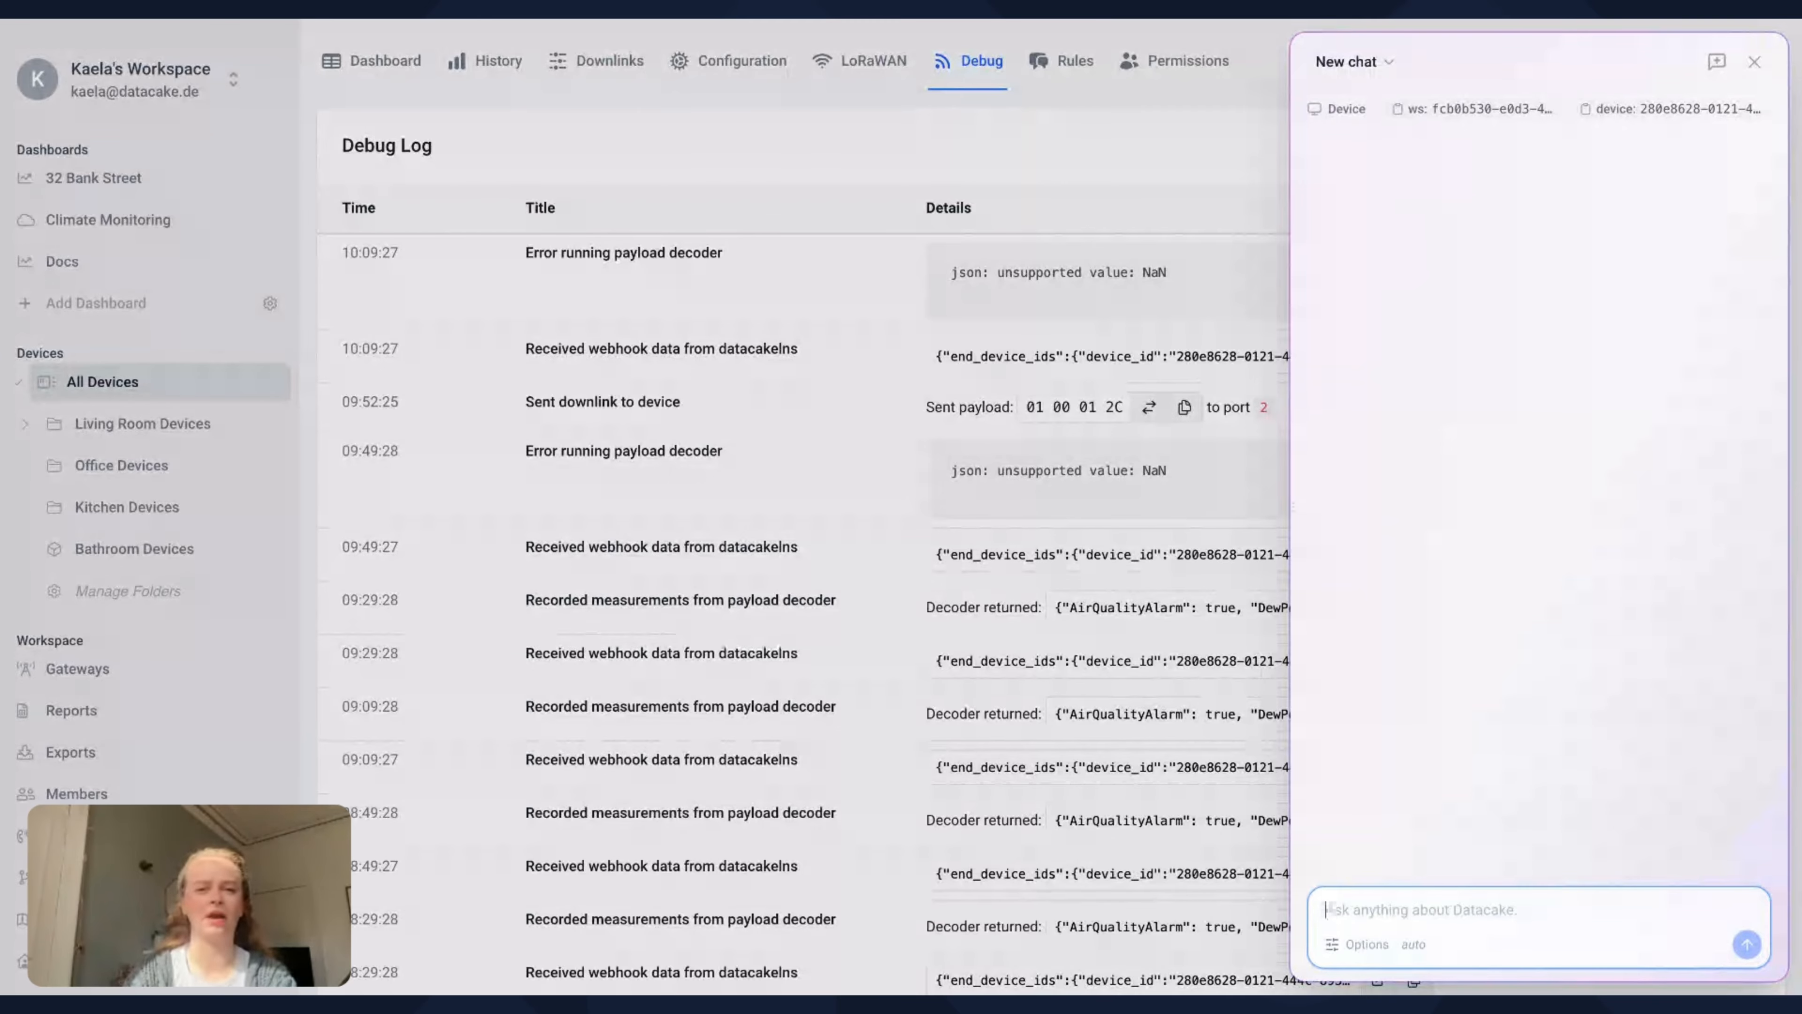
{"action": "type", "text": "Analyse this incoming Datacake payload.  Check: - variable names - value types - possible decoder issues - whether the payload structure looks valid"}
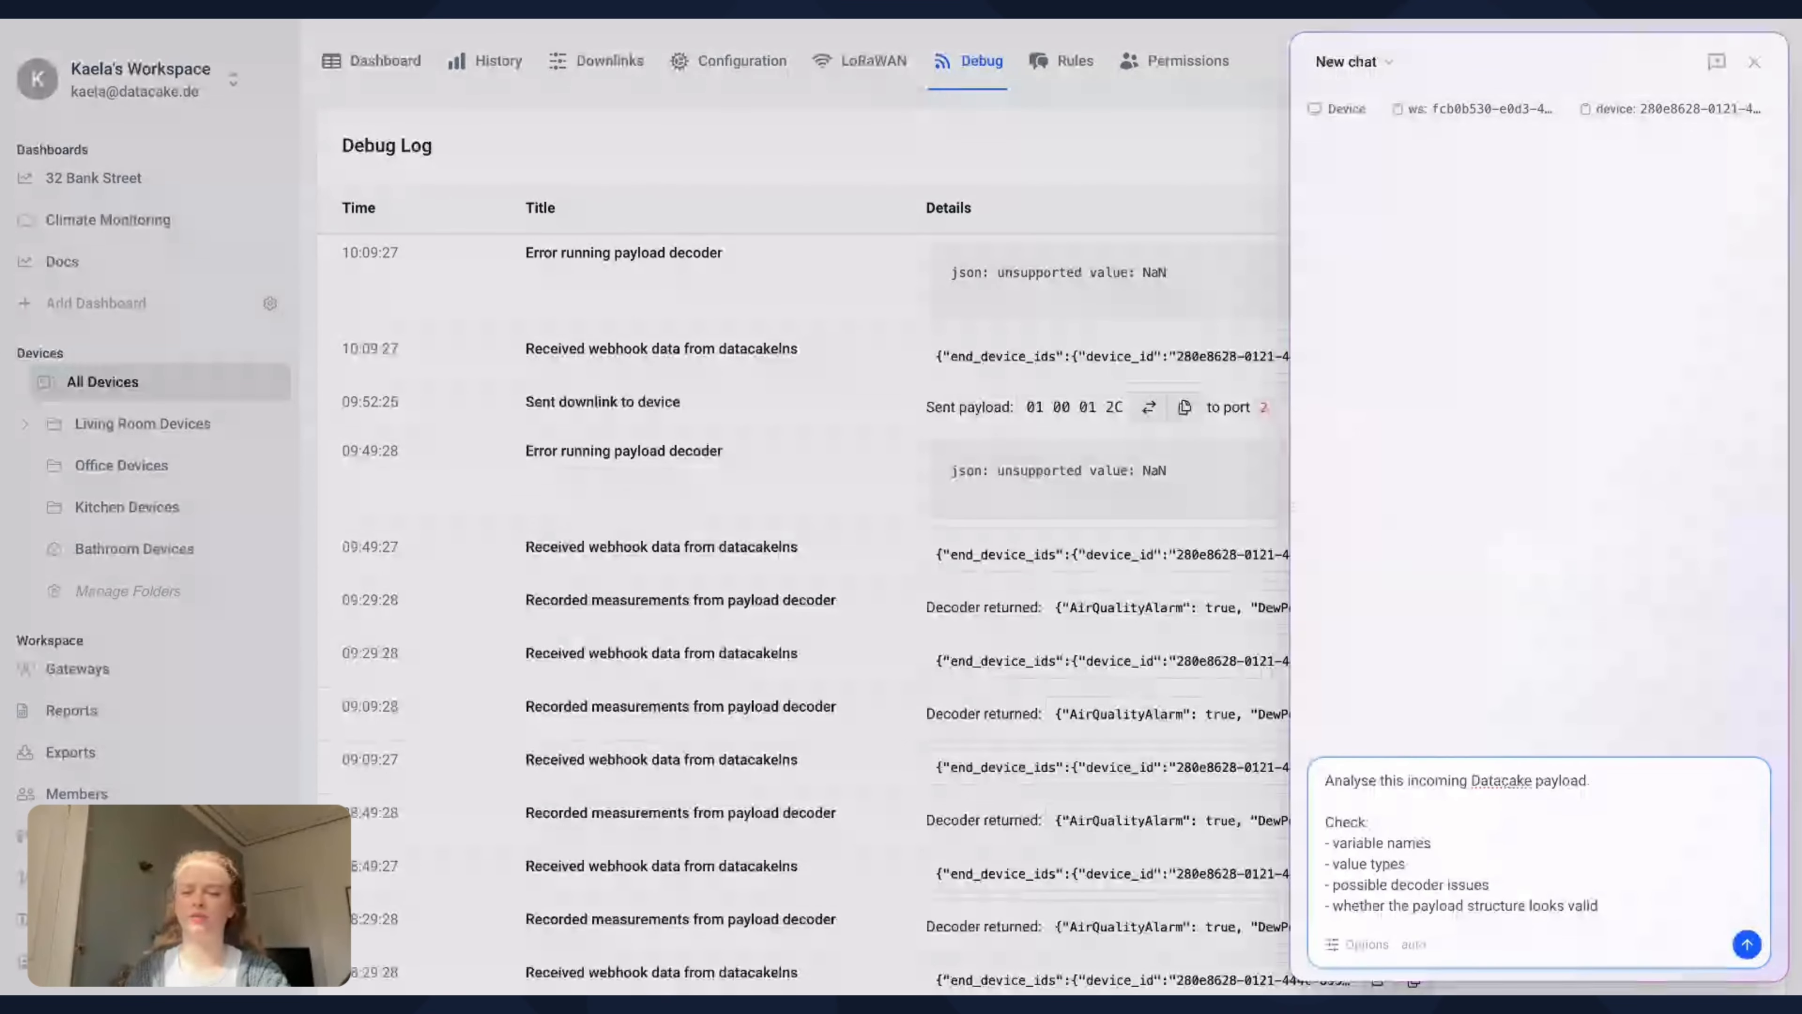
{"action": "key", "text": "ctrl+v"}
{"action": "scroll", "coordinate": [1443, 837], "scroll_direction": "up", "scroll_amount": 1}
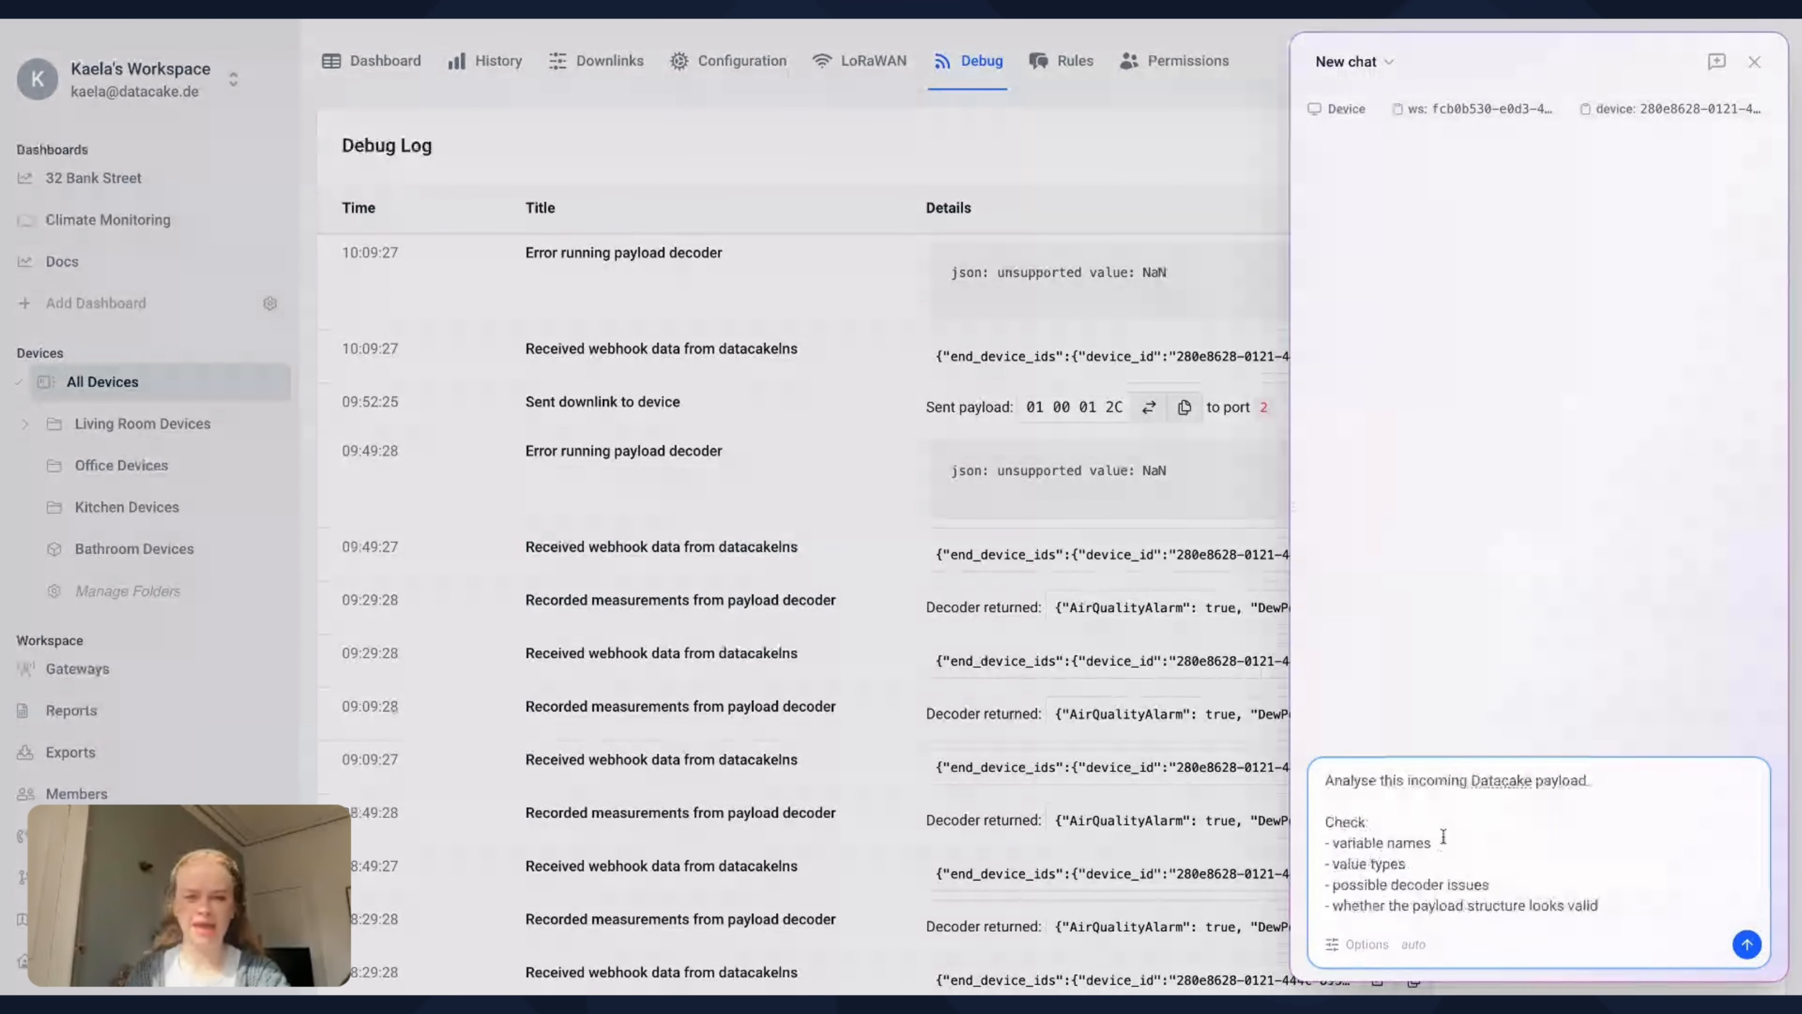
{"action": "scroll", "coordinate": [1444, 837], "scroll_direction": "down", "scroll_amount": 1}
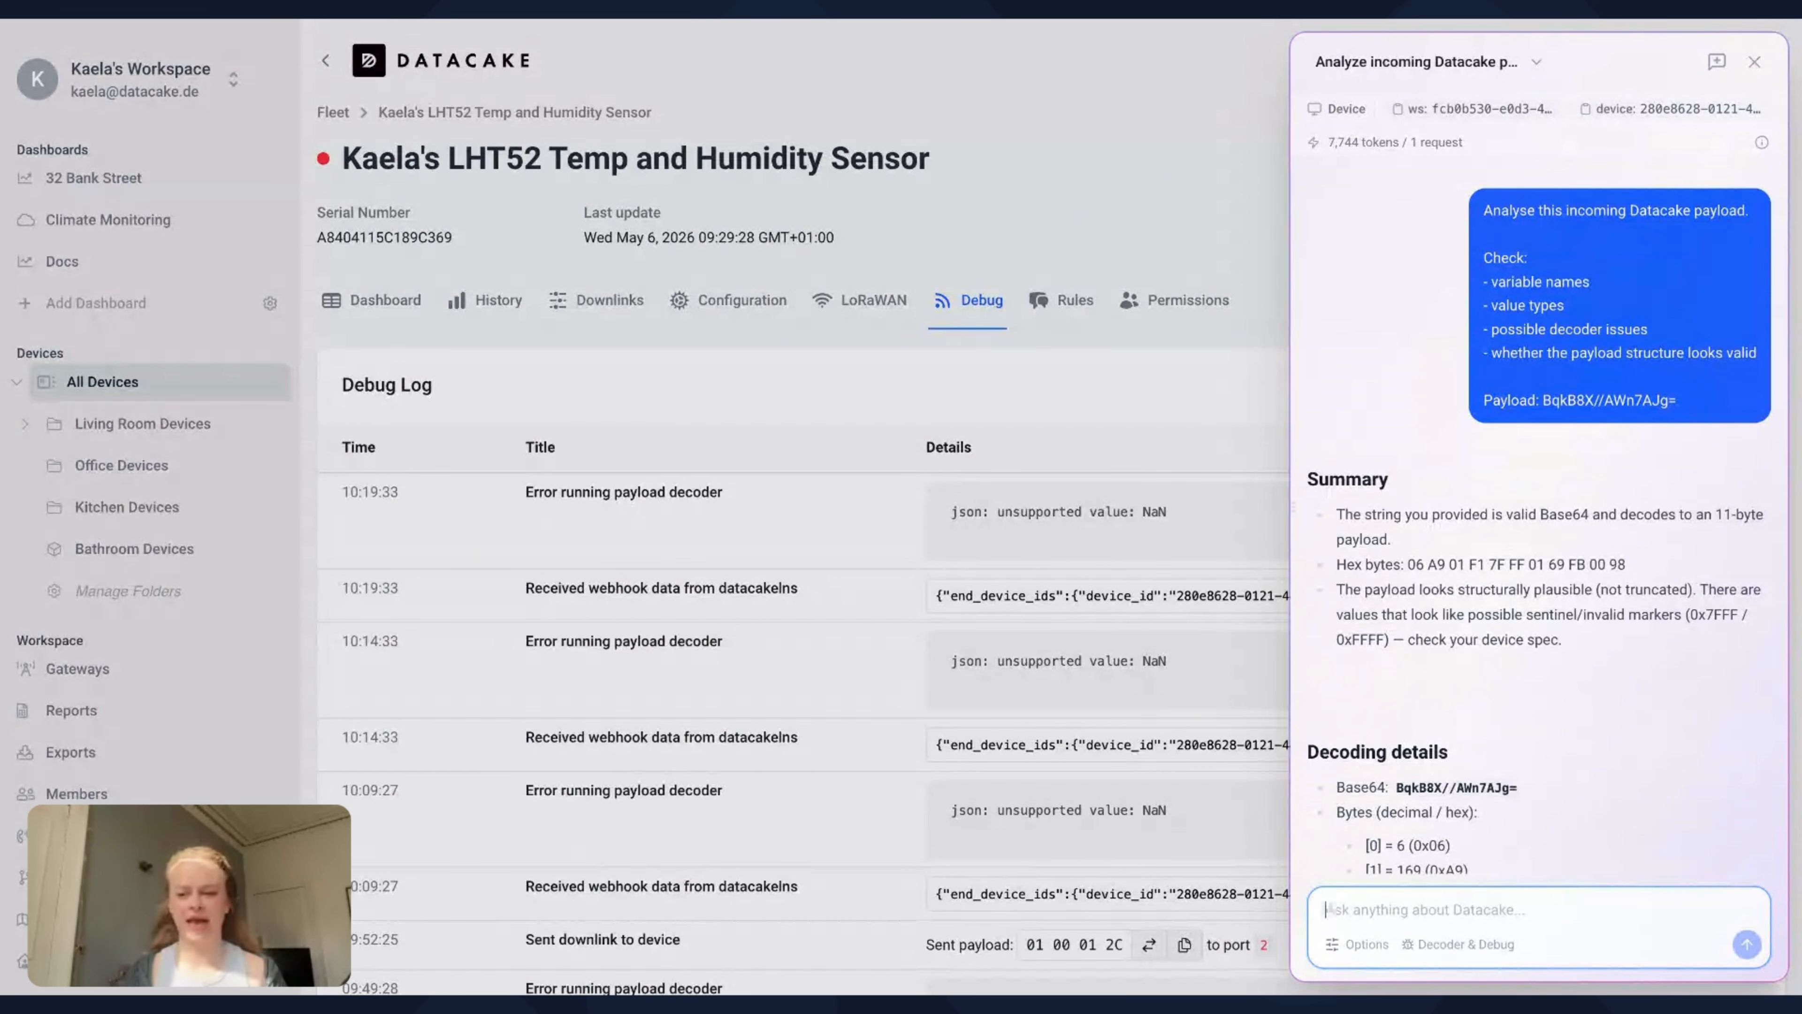
Read the assistant's payload analysis through the decoding details, possible decoder issues and actionable next steps
{"action": "scroll", "coordinate": [1538, 516], "scroll_direction": "down", "scroll_amount": 1}
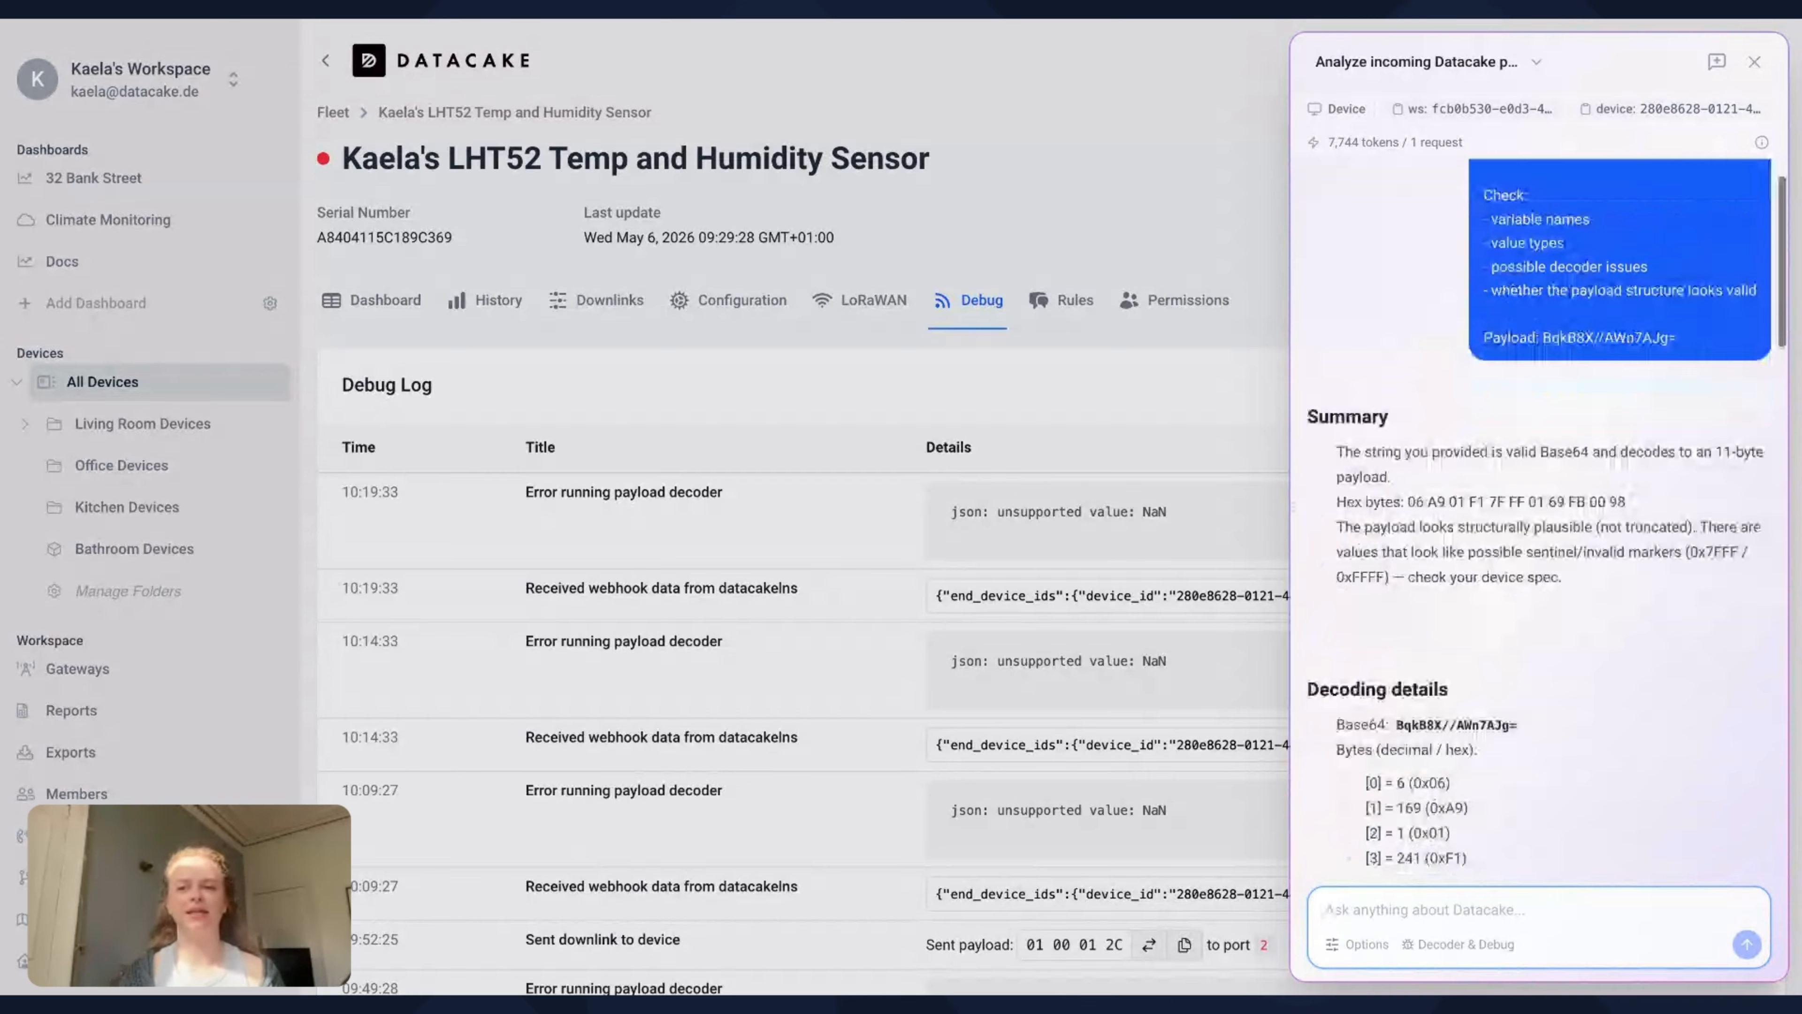
{"action": "scroll", "coordinate": [1538, 517], "scroll_direction": "down", "scroll_amount": 3}
{"action": "scroll", "coordinate": [1539, 516], "scroll_direction": "down", "scroll_amount": 10}
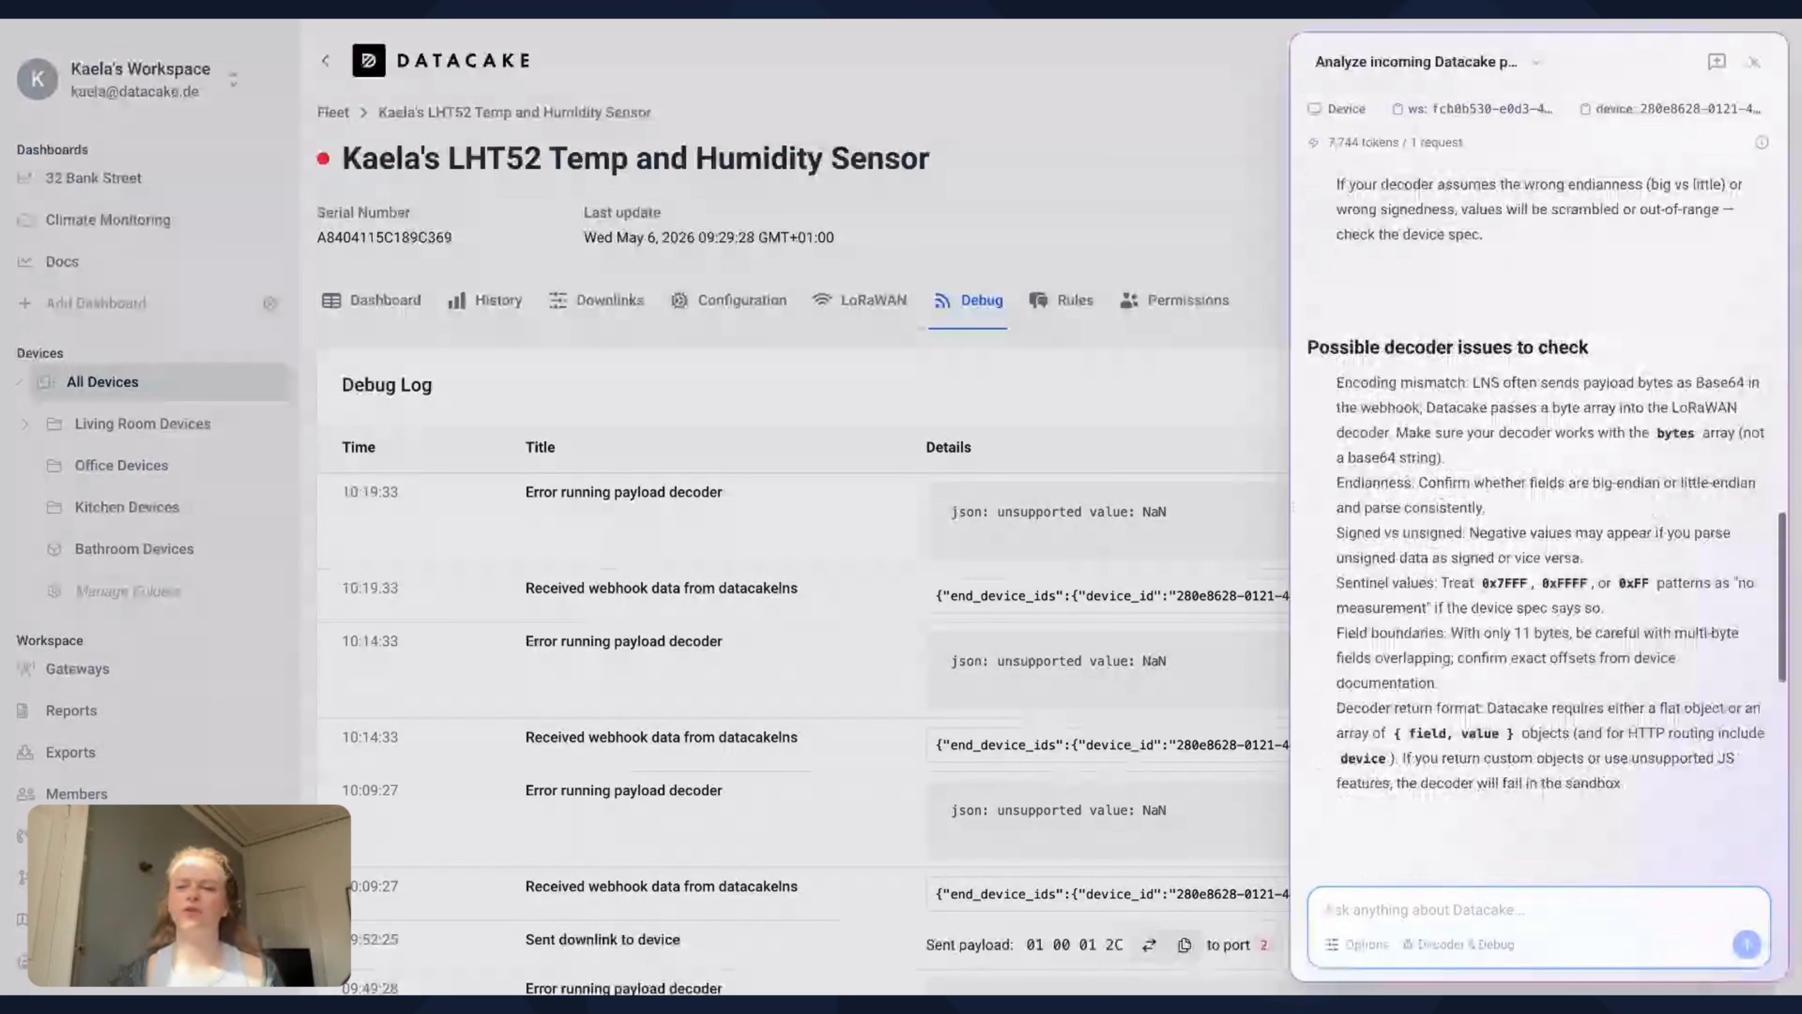
{"action": "scroll", "coordinate": [1538, 517], "scroll_direction": "down", "scroll_amount": 2}
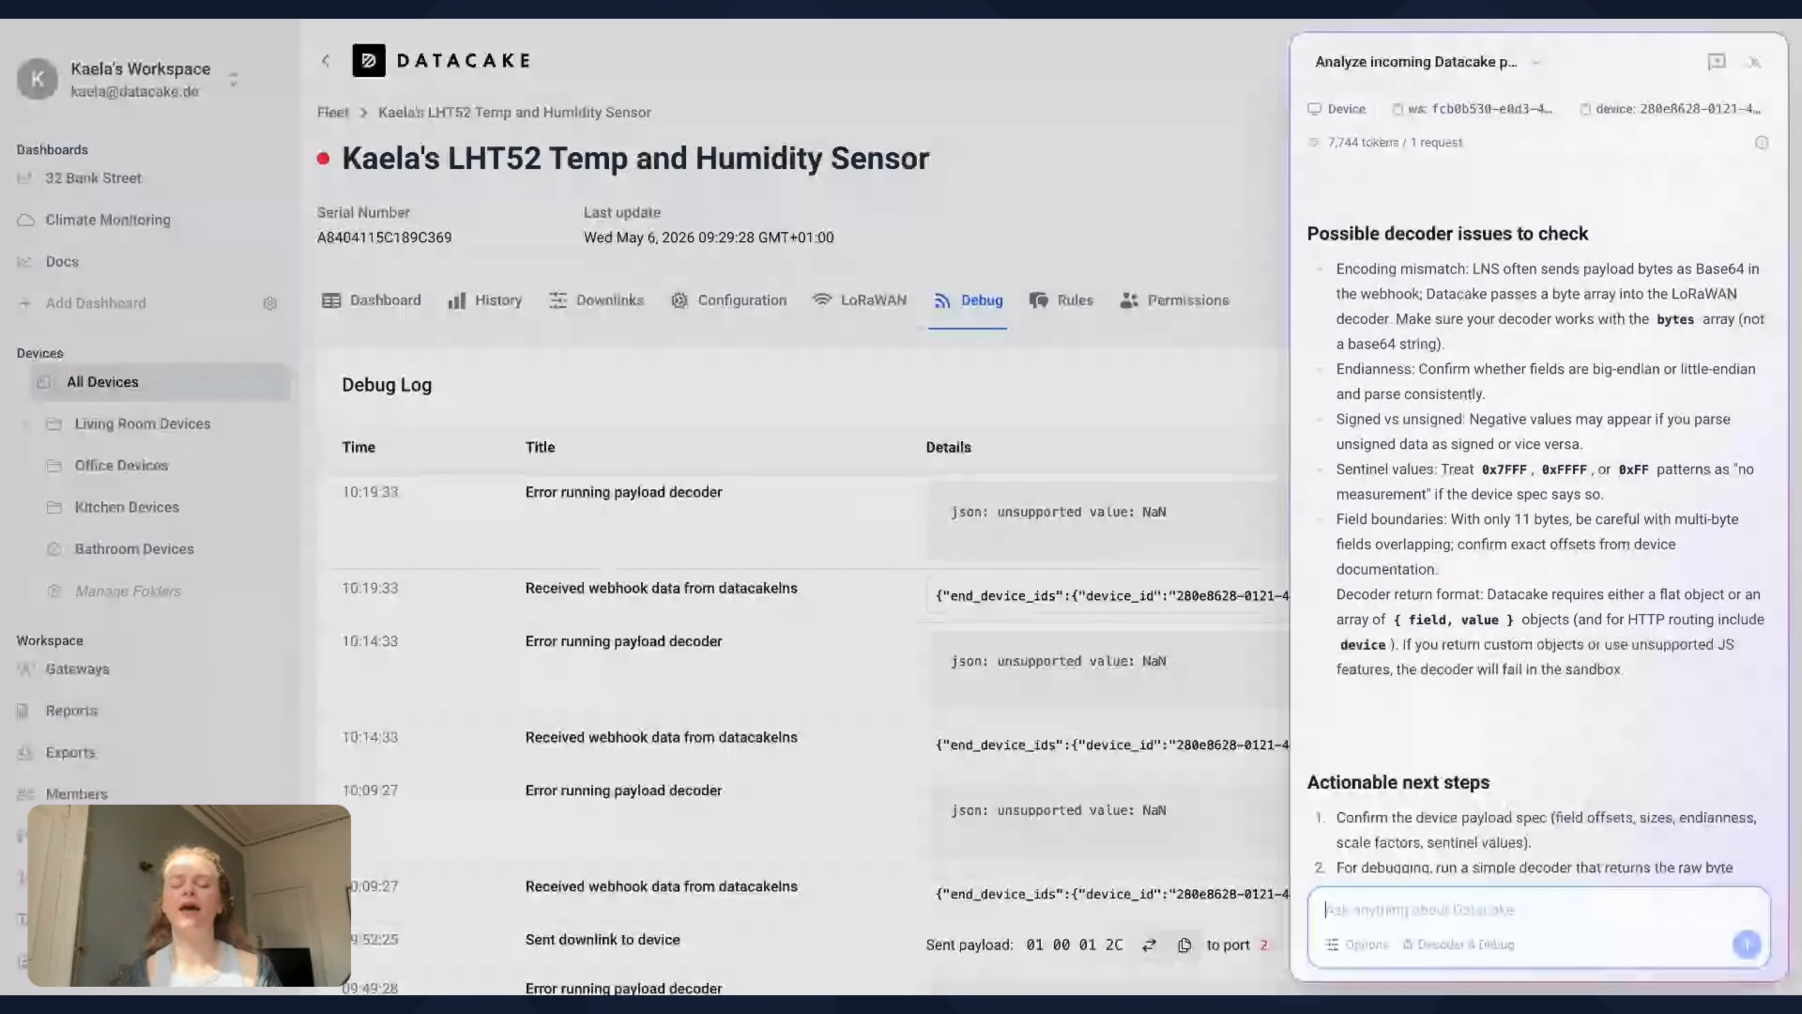
{"action": "scroll", "coordinate": [1536, 497], "scroll_direction": "down", "scroll_amount": 3}
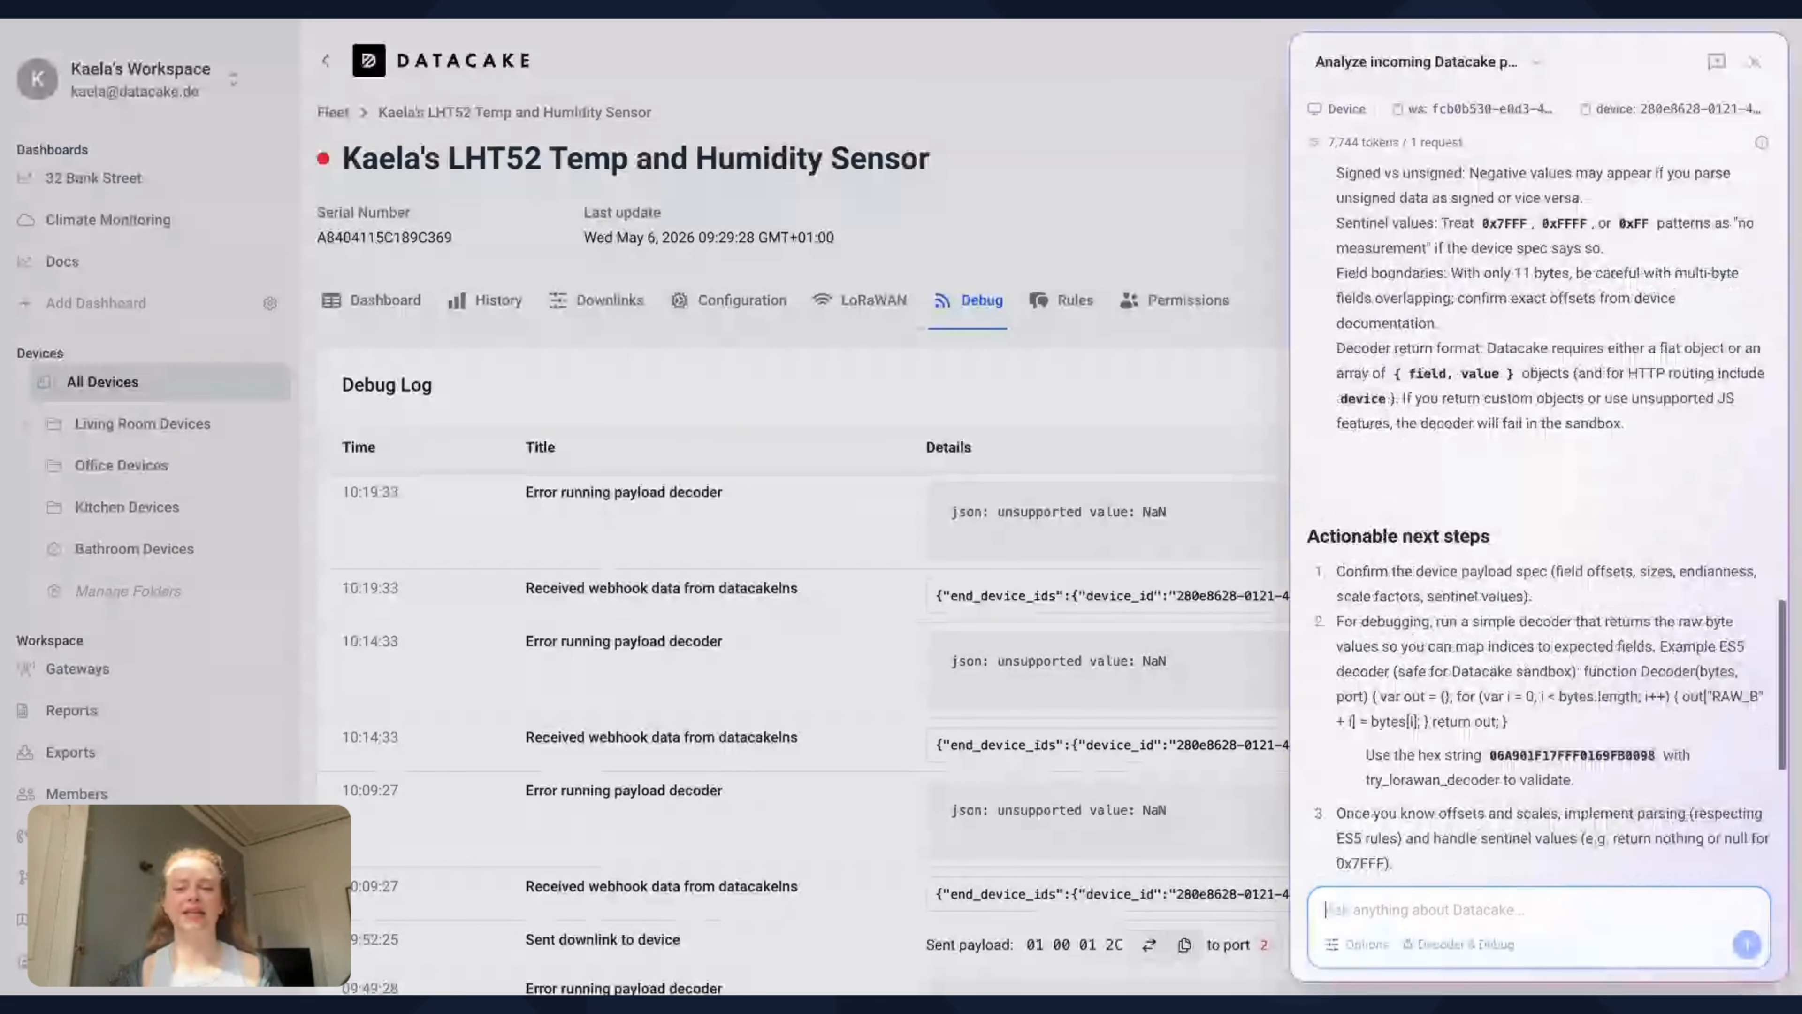
{"action": "scroll", "coordinate": [1426, 912], "scroll_direction": "down", "scroll_amount": 2}
{"action": "scroll", "coordinate": [1426, 913], "scroll_direction": "down", "scroll_amount": 3}
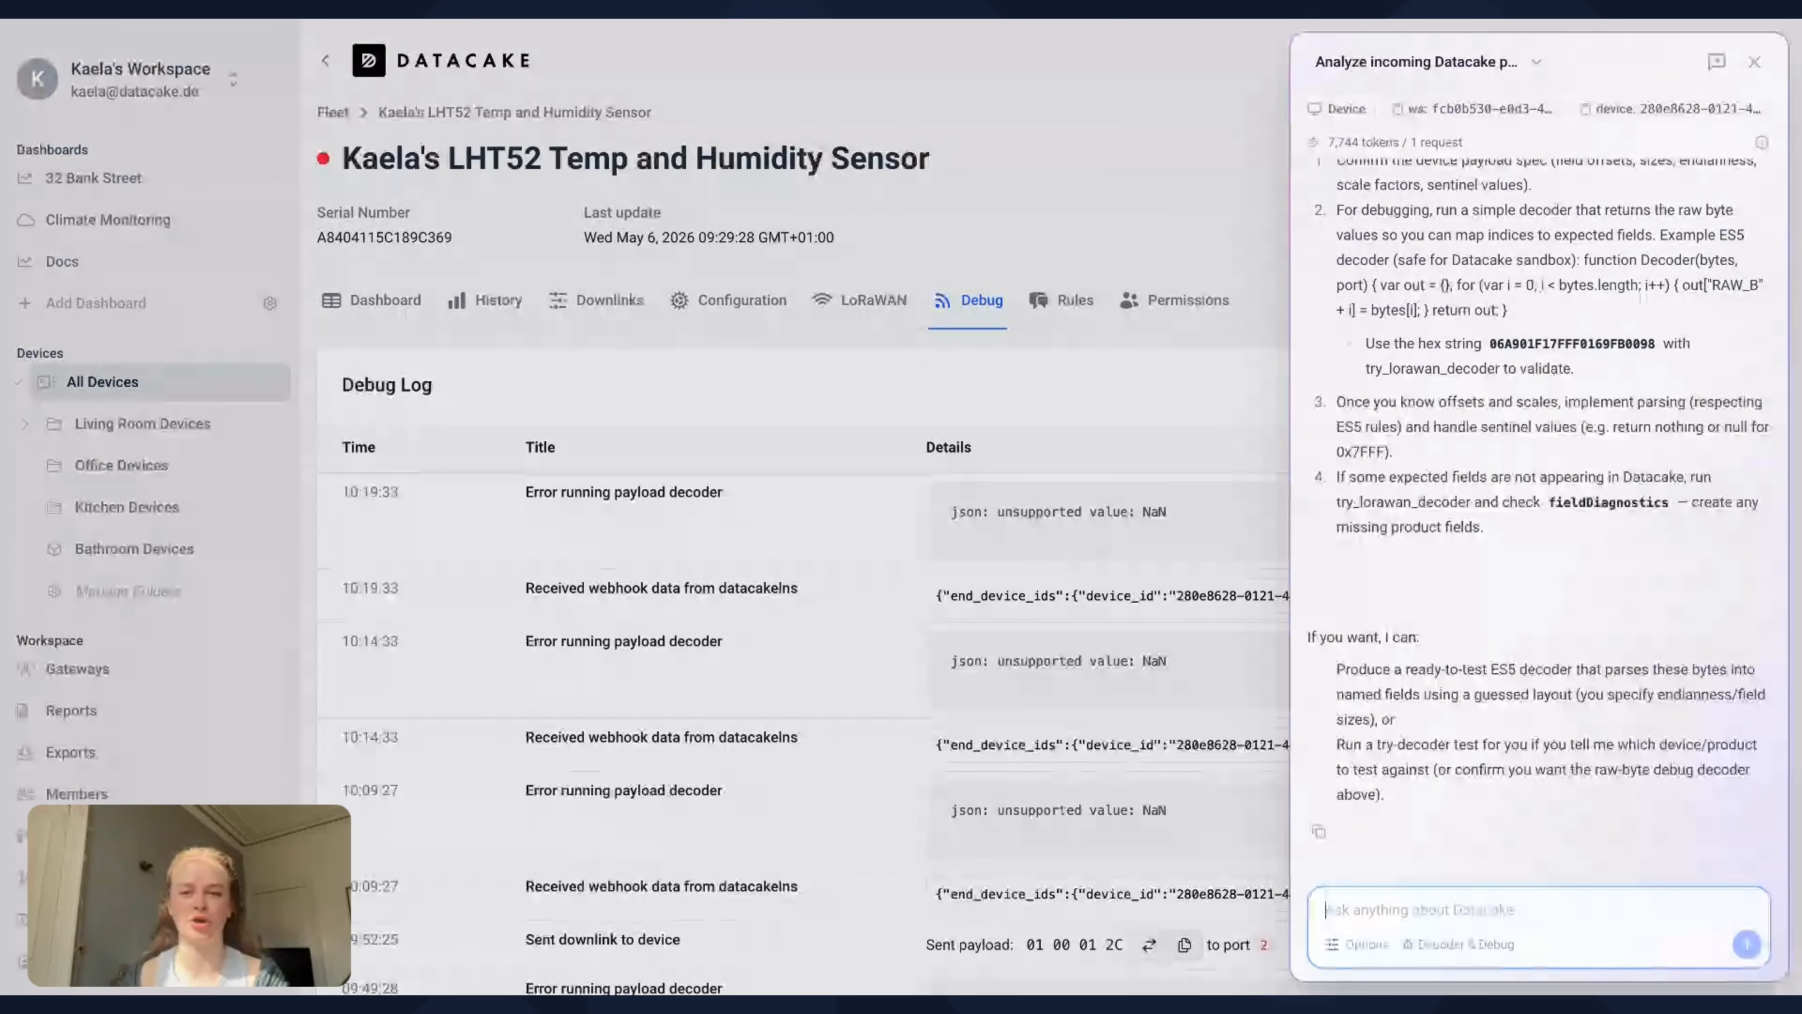
Ask the assistant to run a decoder test for the LHT52 Temp and Humidity Sensor and review the corrected decoder code
{"action": "type", "text": "Please run a decoder test for the LHT52 Temp and Humidity Sensor"}
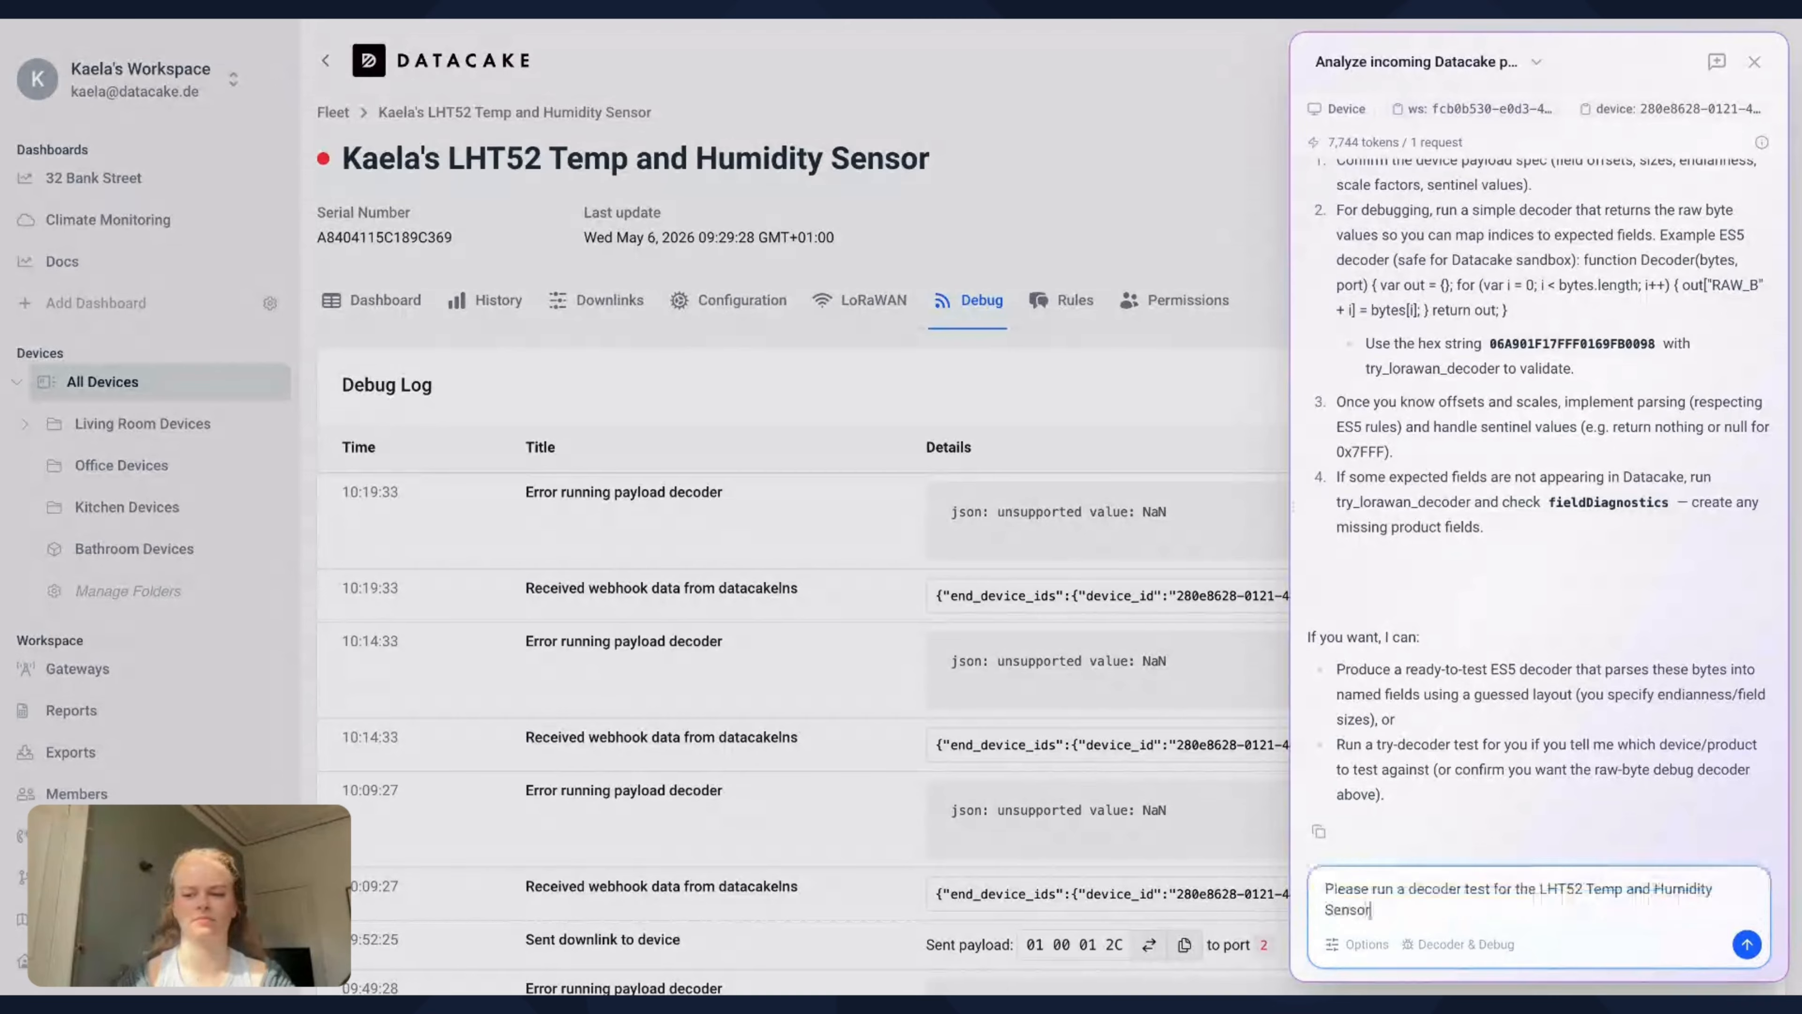
{"action": "key", "text": "Return"}
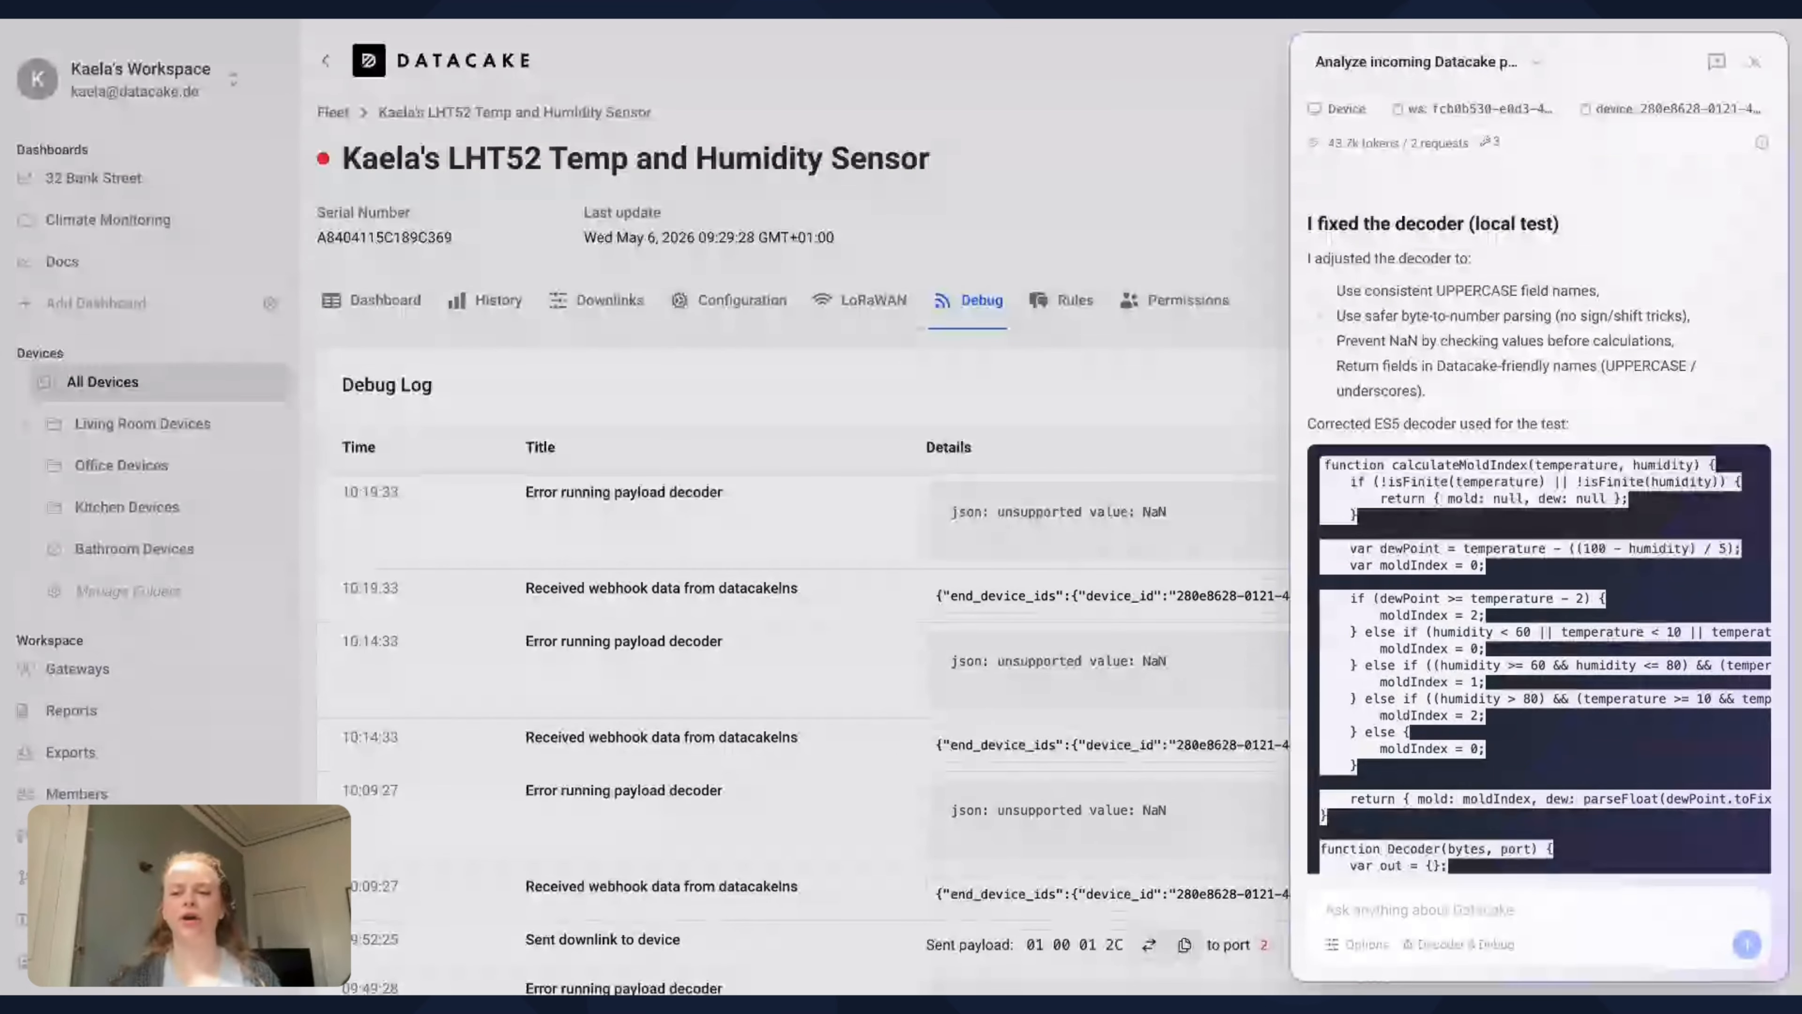
{"action": "scroll", "coordinate": [1539, 547], "scroll_direction": "down", "scroll_amount": 2}
{"action": "scroll", "coordinate": [1594, 408], "scroll_direction": "down", "scroll_amount": 3}
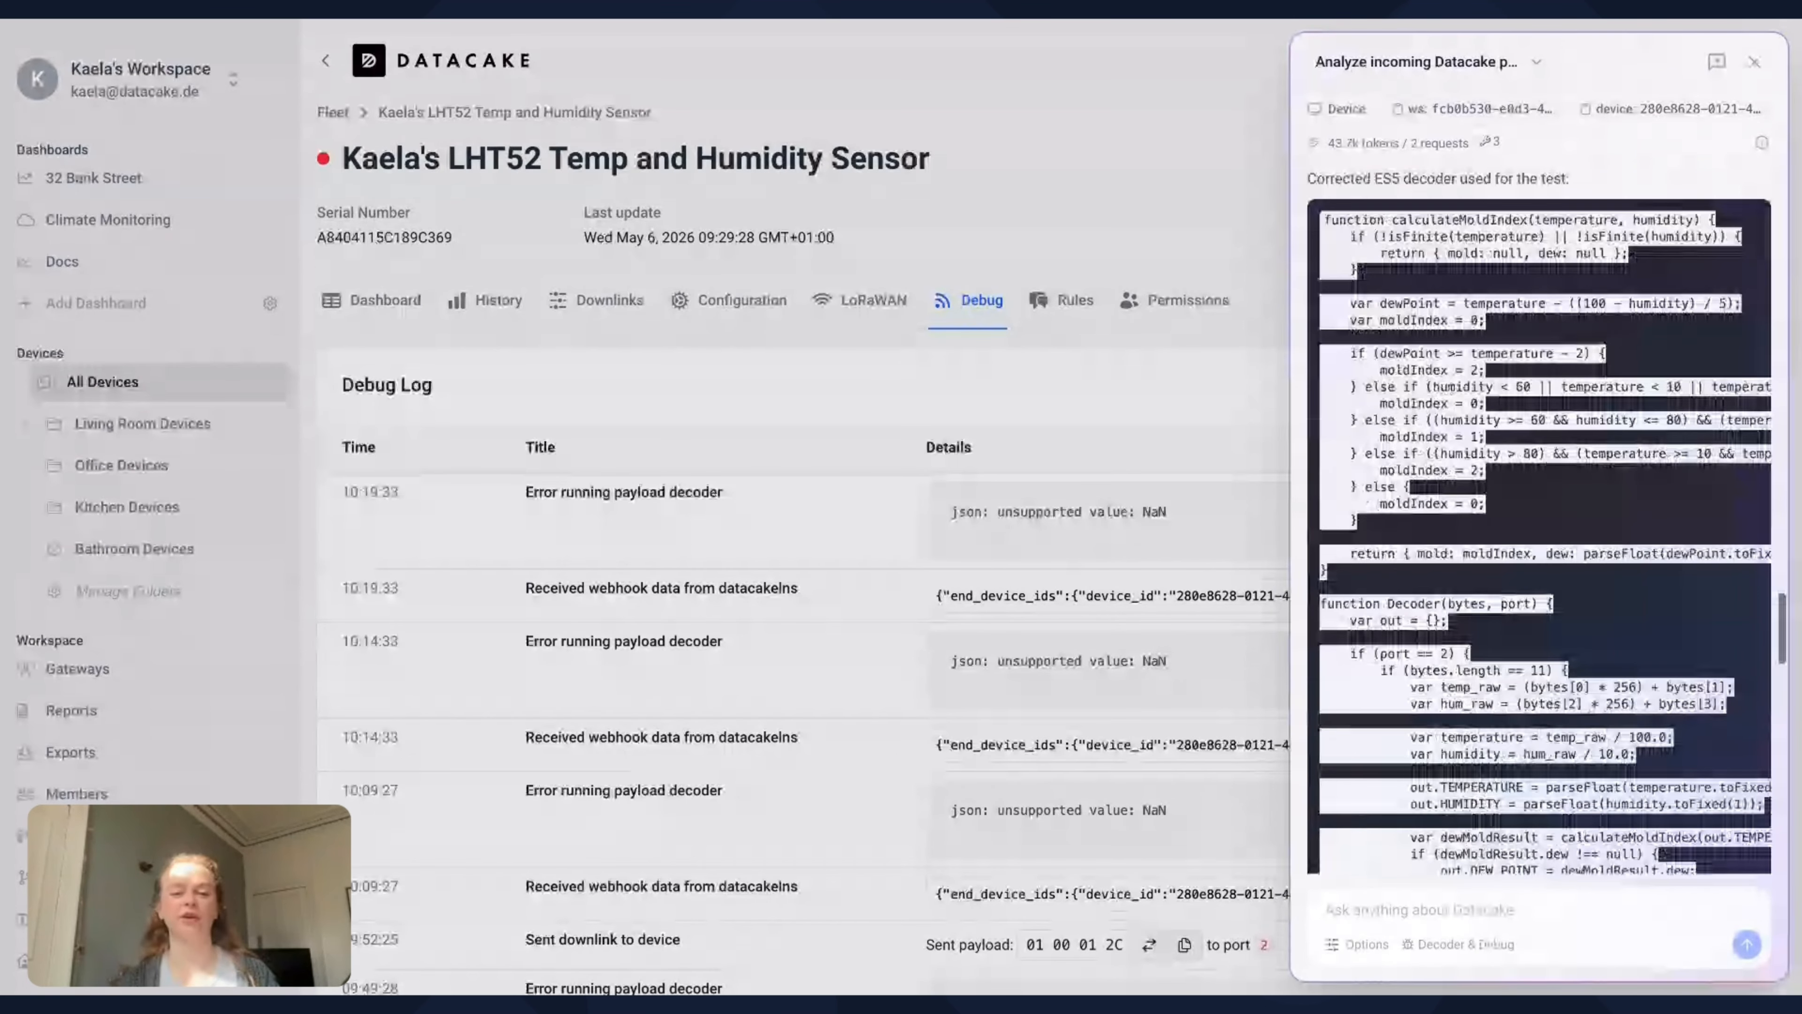
{"action": "scroll", "coordinate": [1594, 408], "scroll_direction": "down", "scroll_amount": 10}
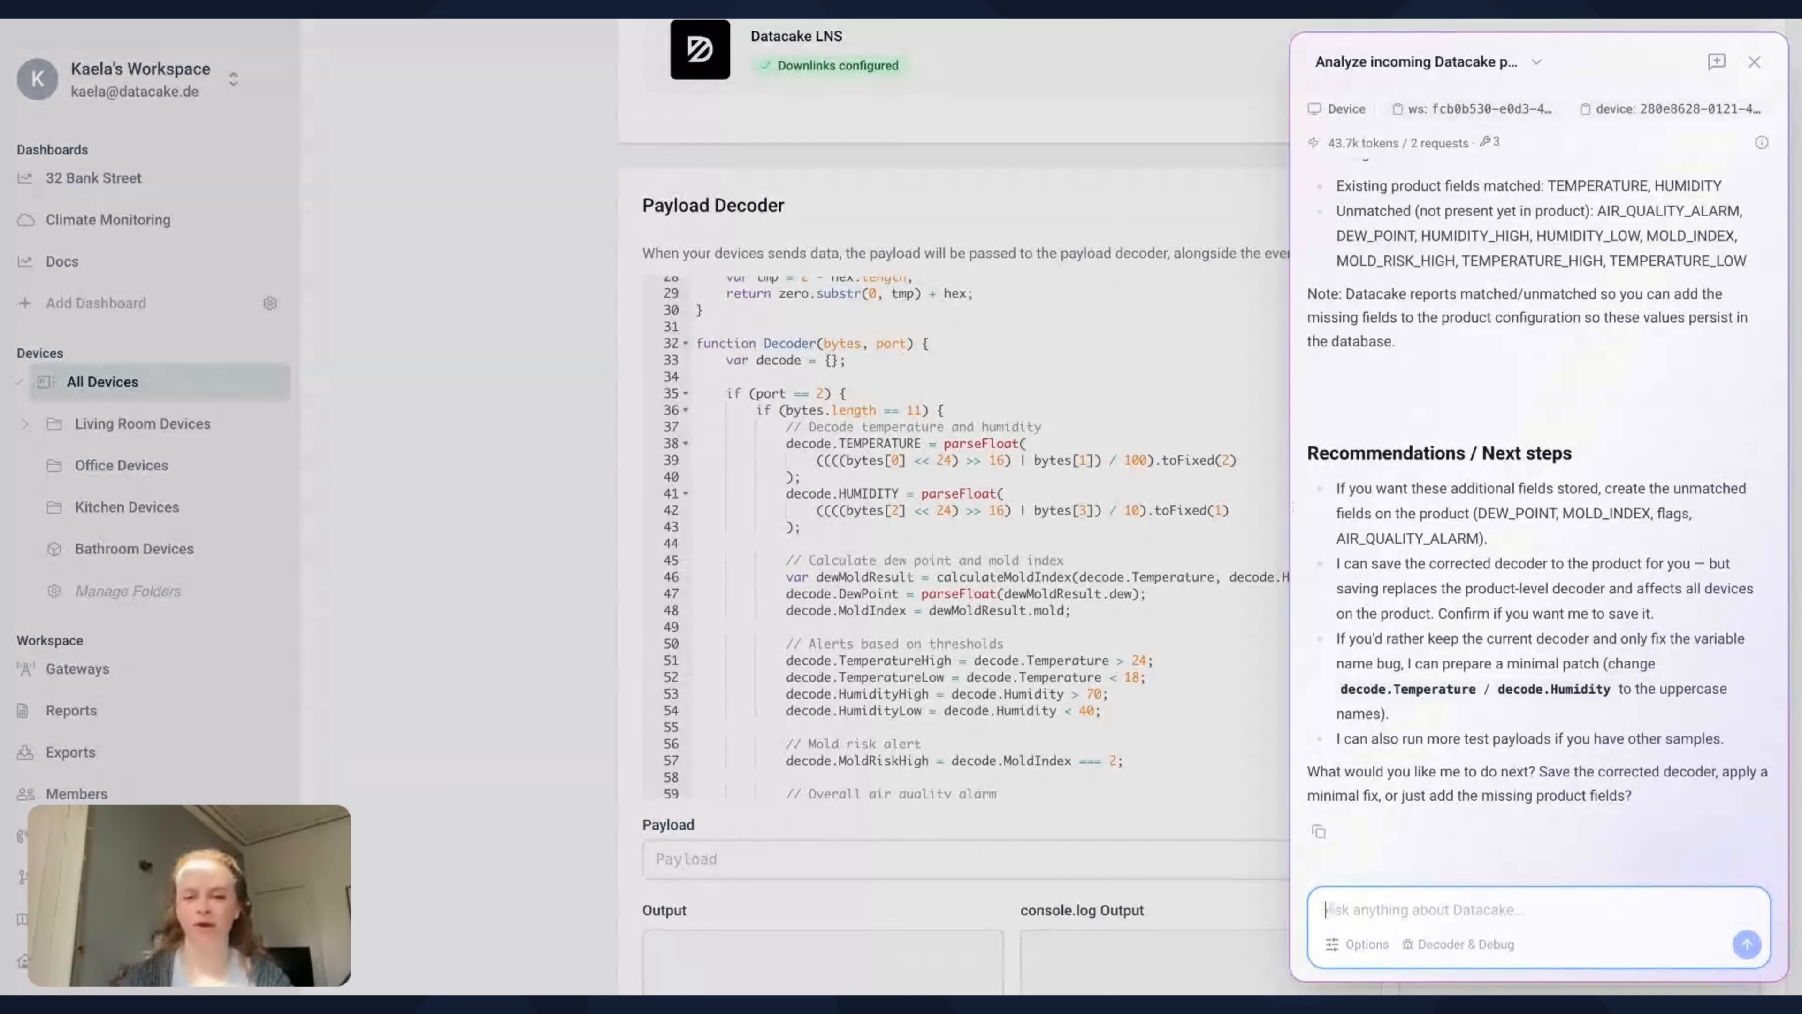
Have the assistant apply the minimal fix in the decoder and approve the LoRaWAN decoder update
{"action": "type", "text": "Please apply the minimal fix in the decoder"}
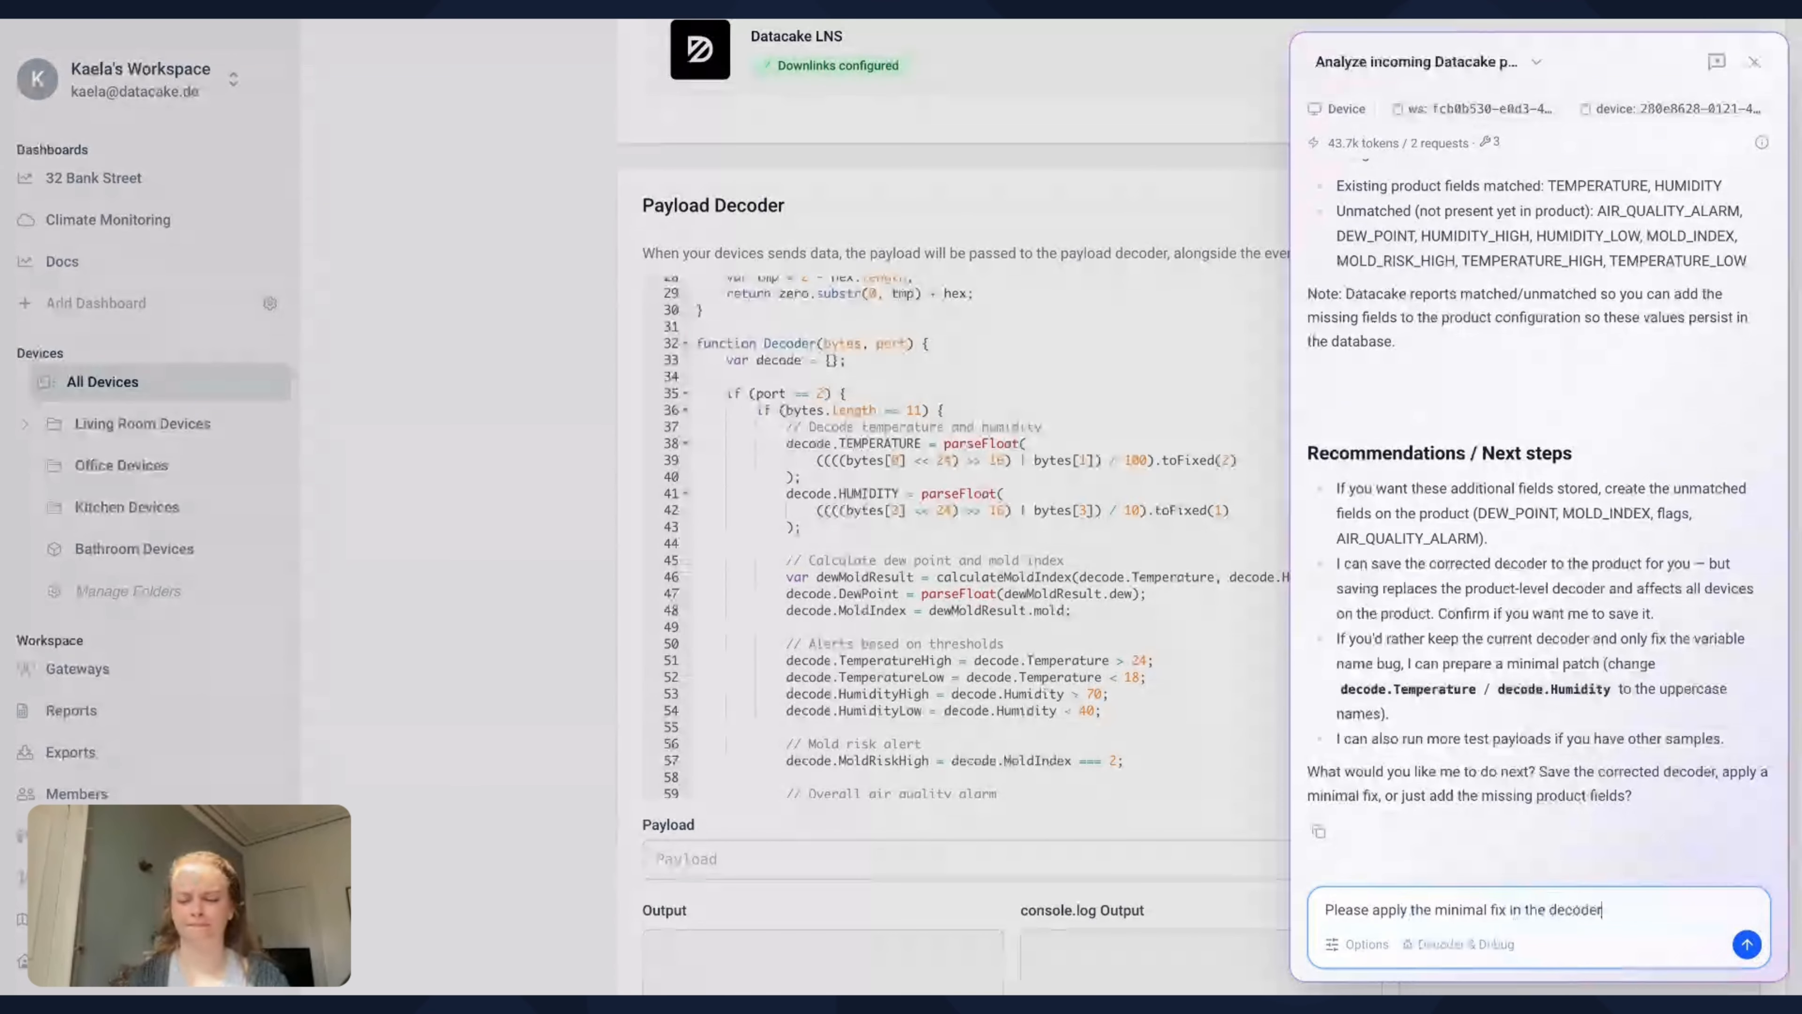
{"action": "key", "text": "Return"}
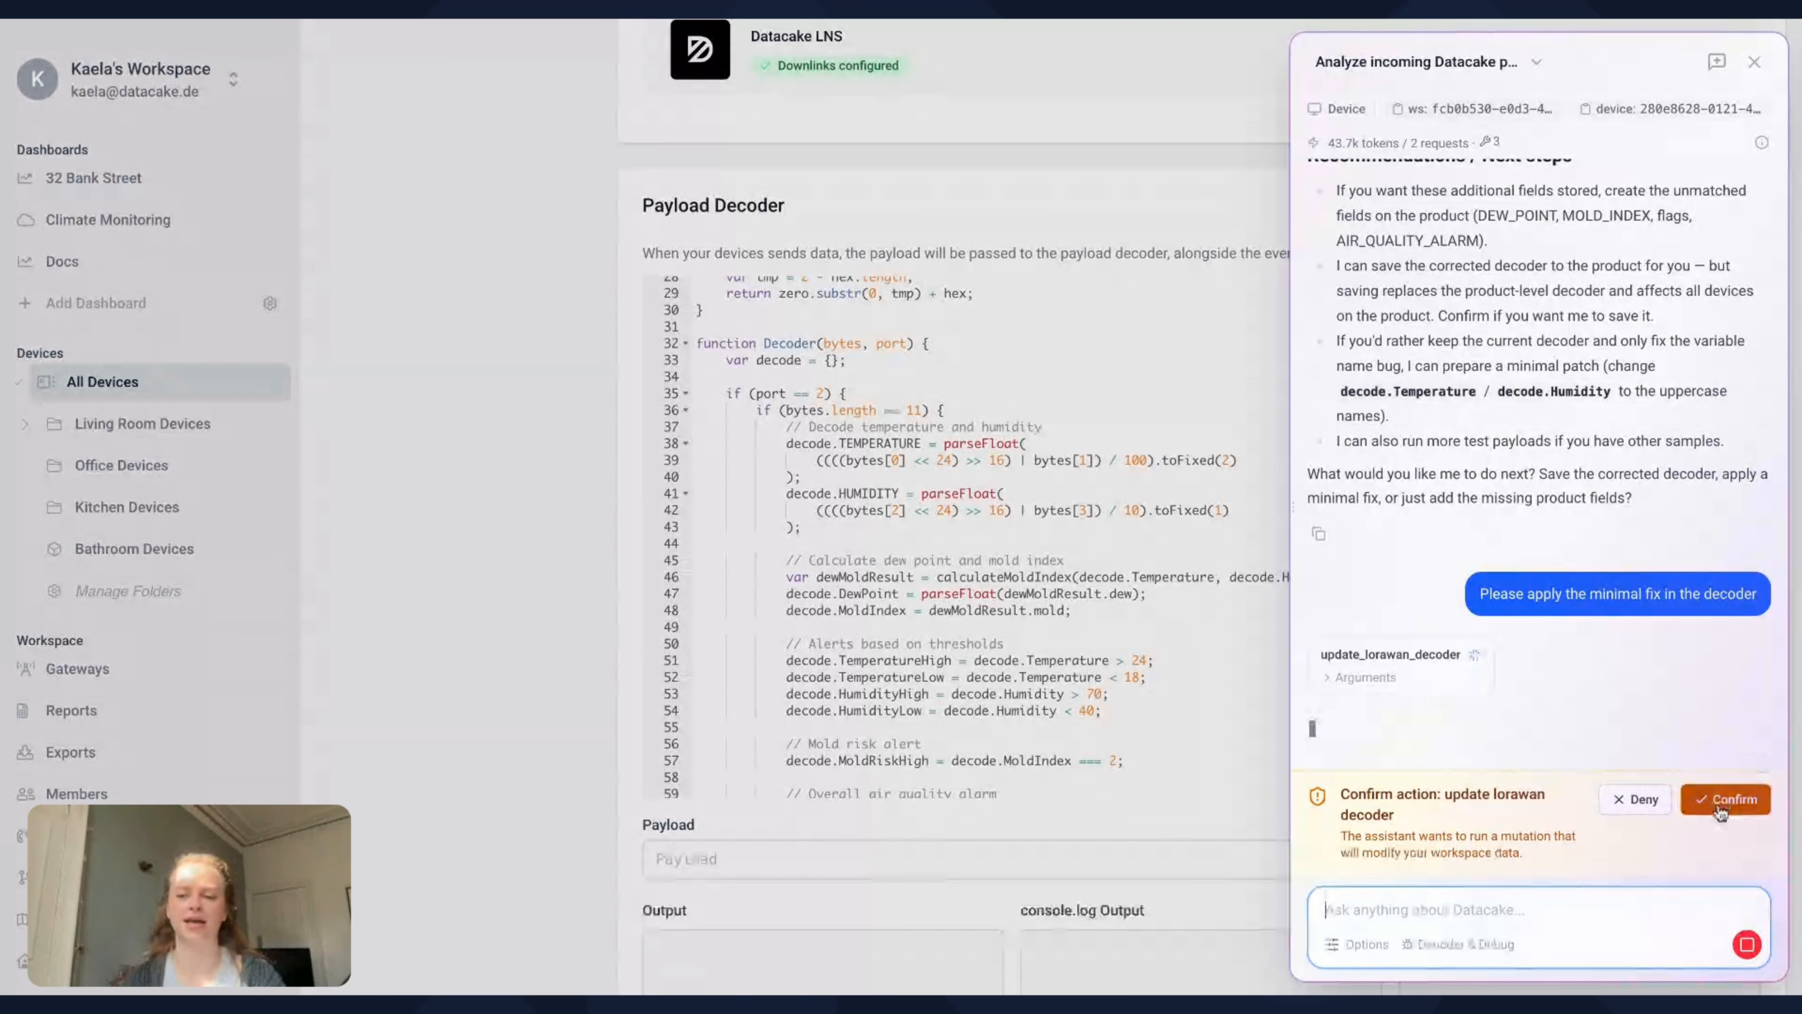
{"action": "left_click", "coordinate": [1724, 800]}
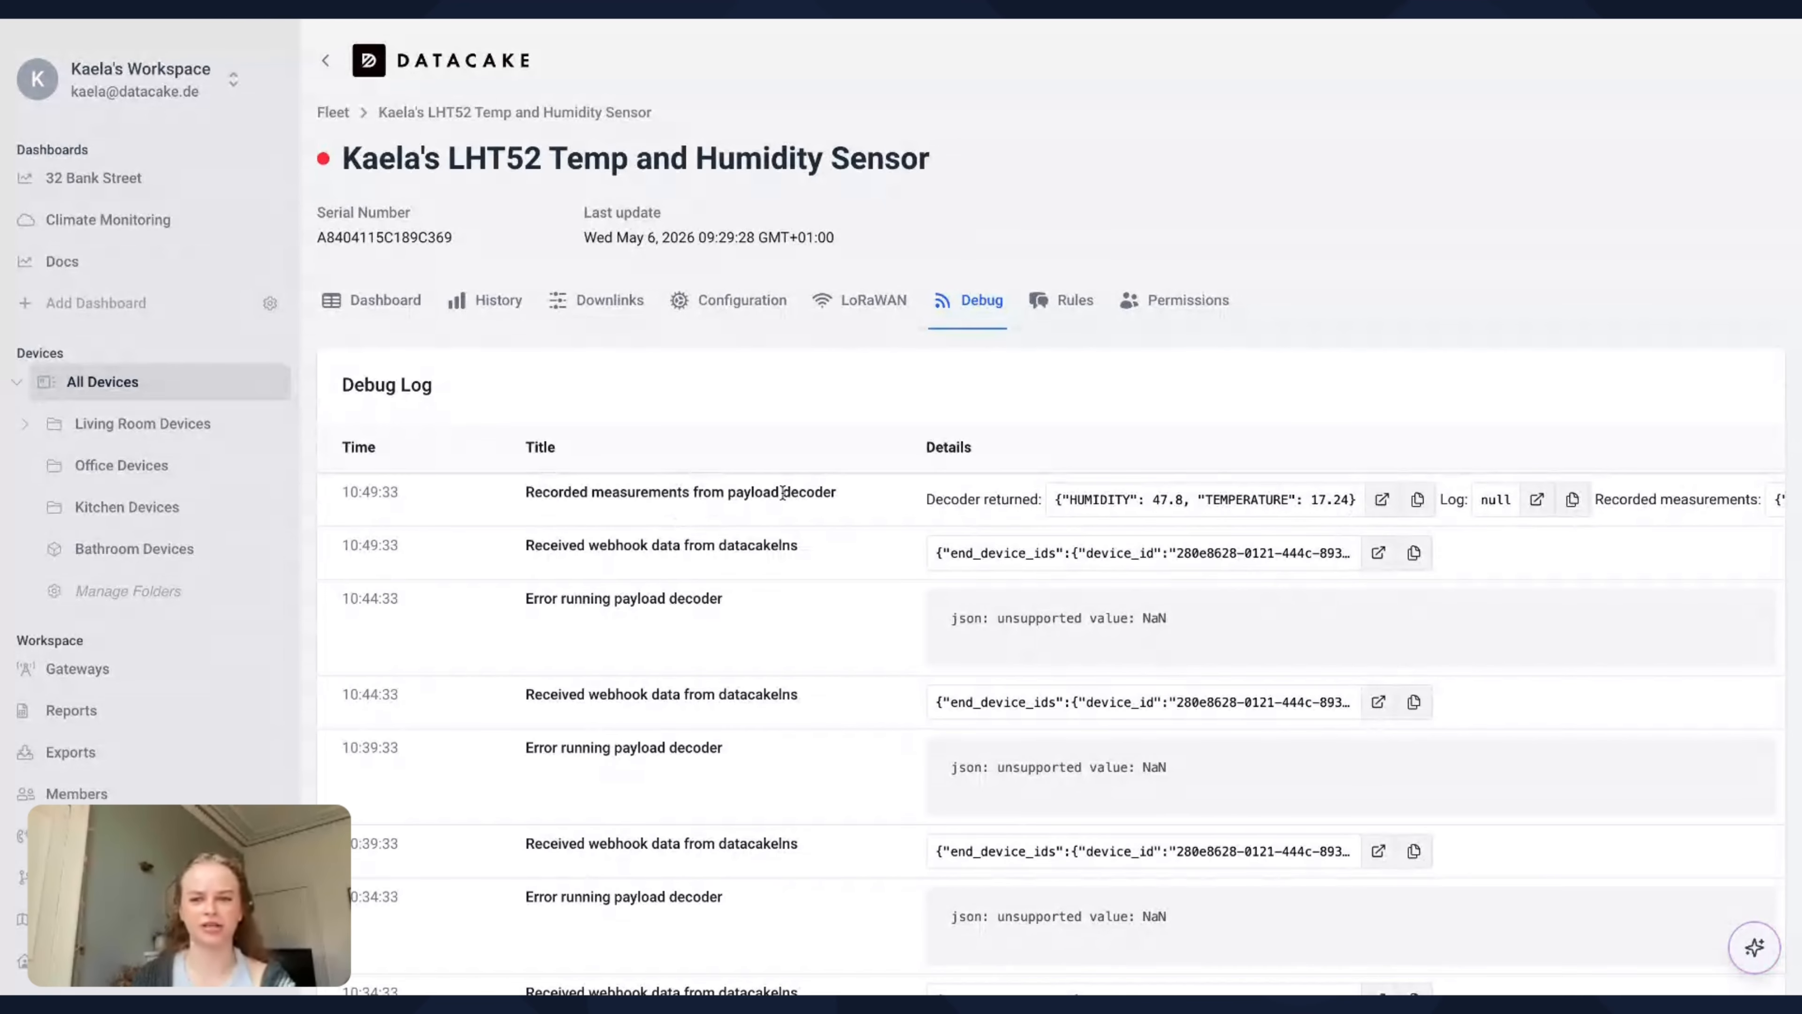
Check the decoder output of the measurements recorded at 10:49:33 and the device fields' current values and update times
{"action": "left_click", "coordinate": [1382, 499]}
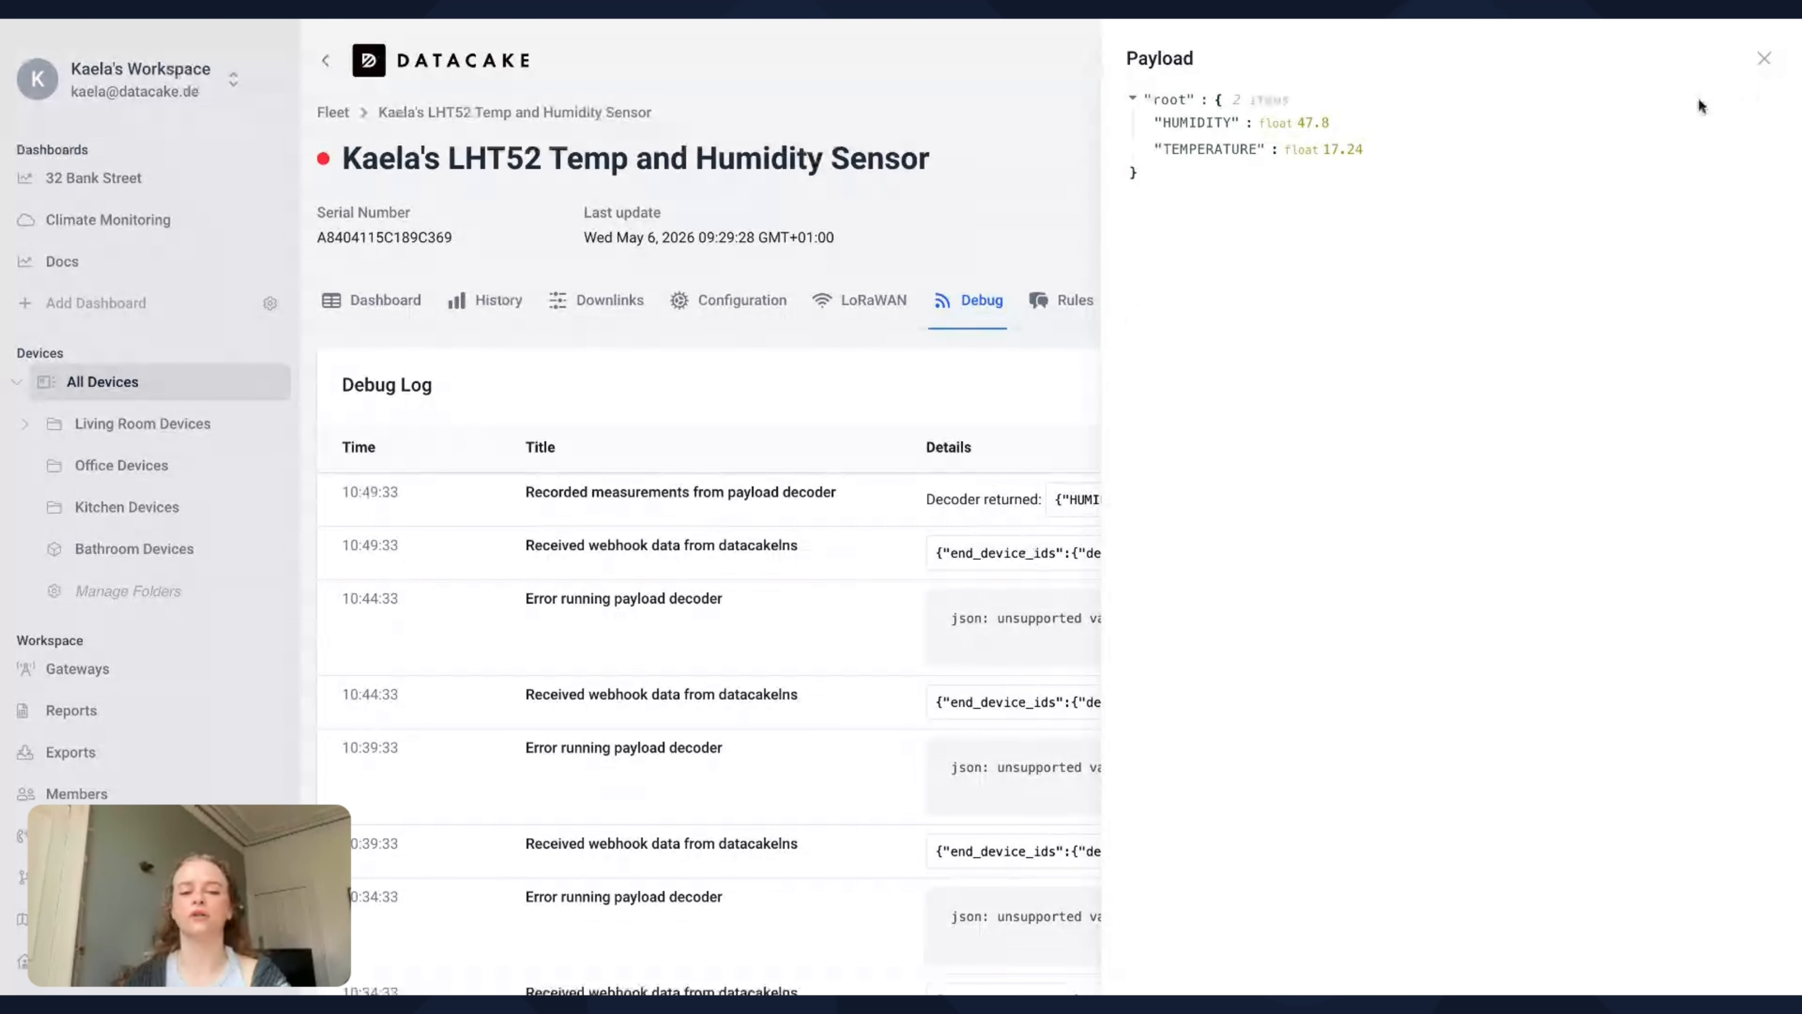
{"action": "left_click", "coordinate": [1000, 659]}
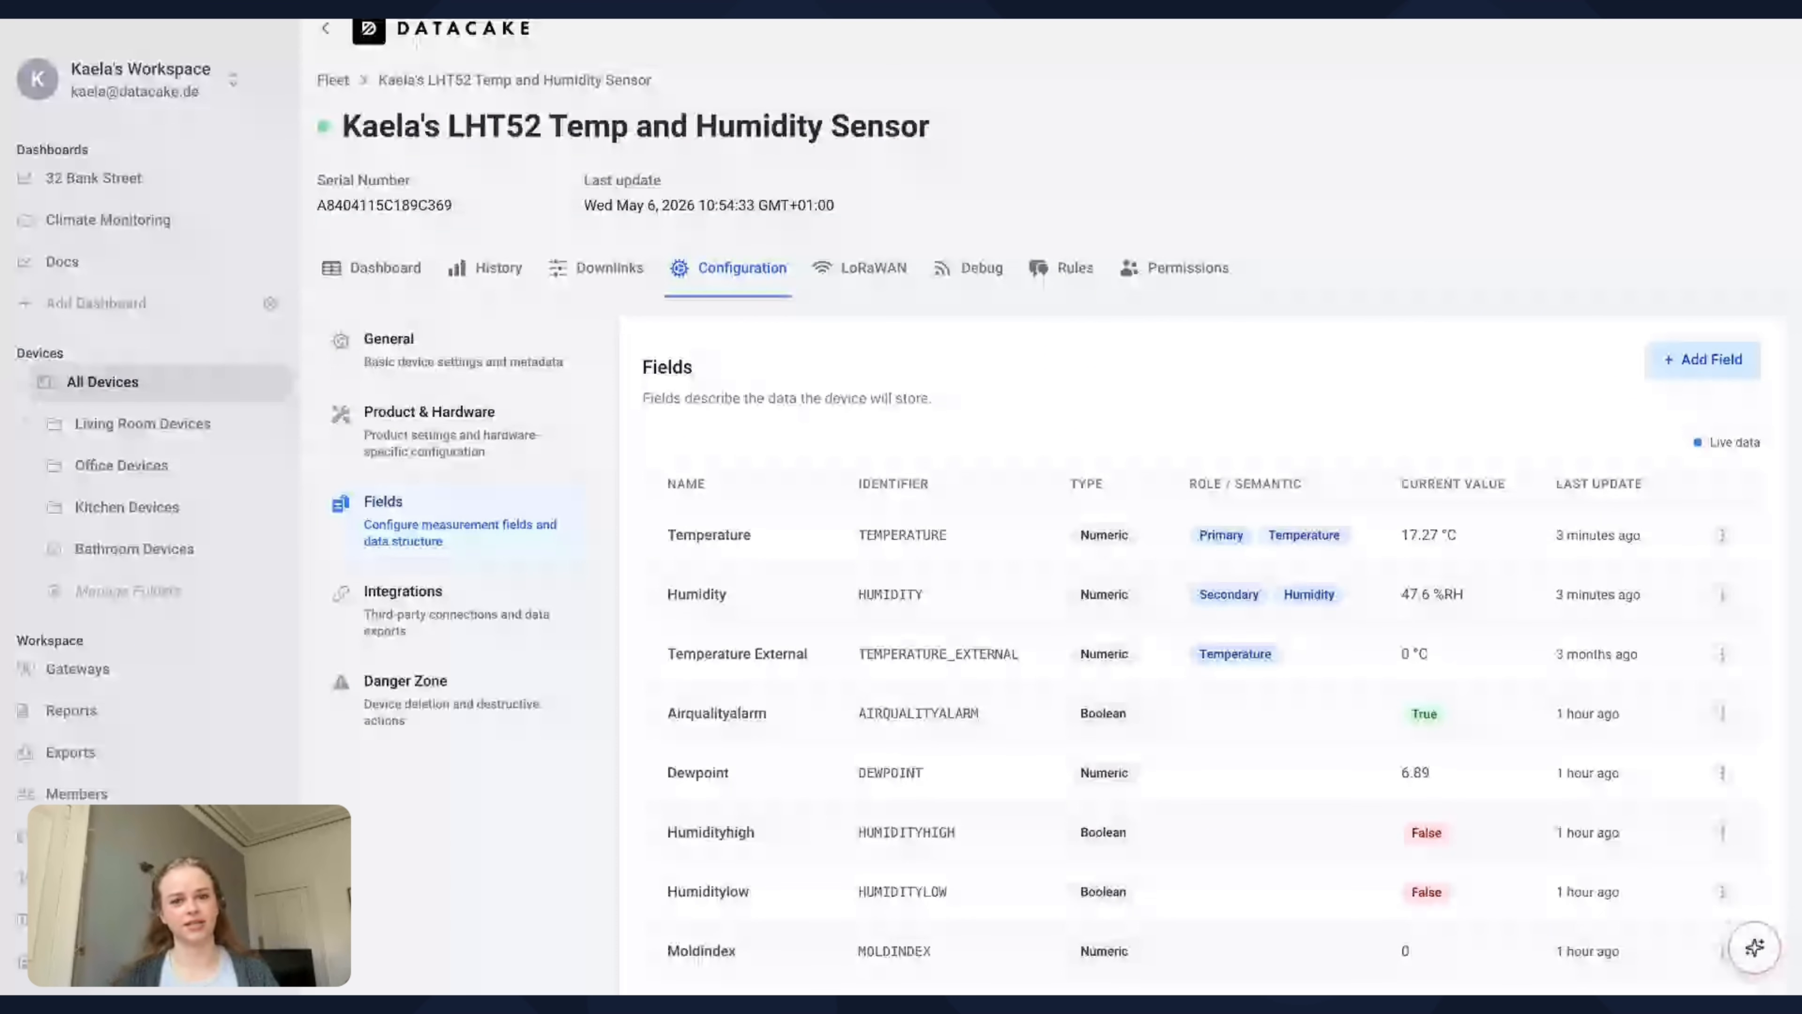
{"action": "scroll", "coordinate": [1050, 568], "scroll_direction": "down", "scroll_amount": 1}
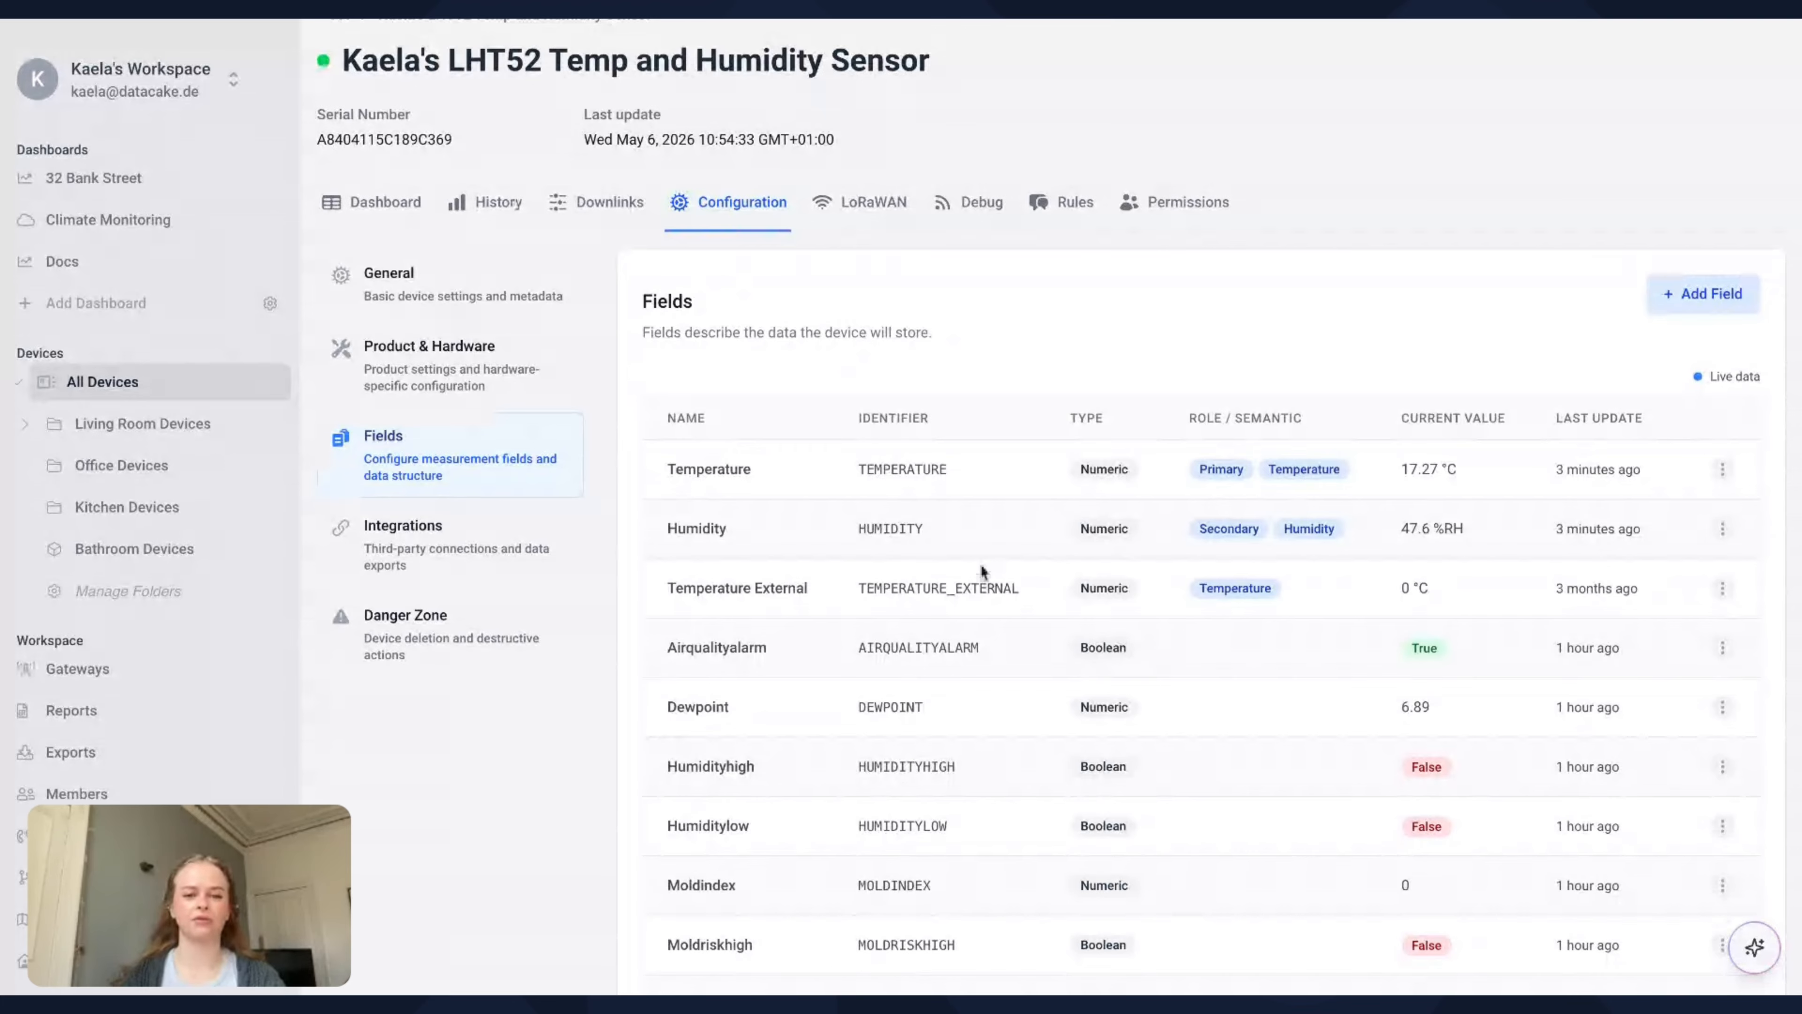
Ask the AI assistant to assign Battery readings as a device field and check that the payload decoder can process them from the uplinks
{"action": "scroll", "coordinate": [980, 563], "scroll_direction": "down", "scroll_amount": 2}
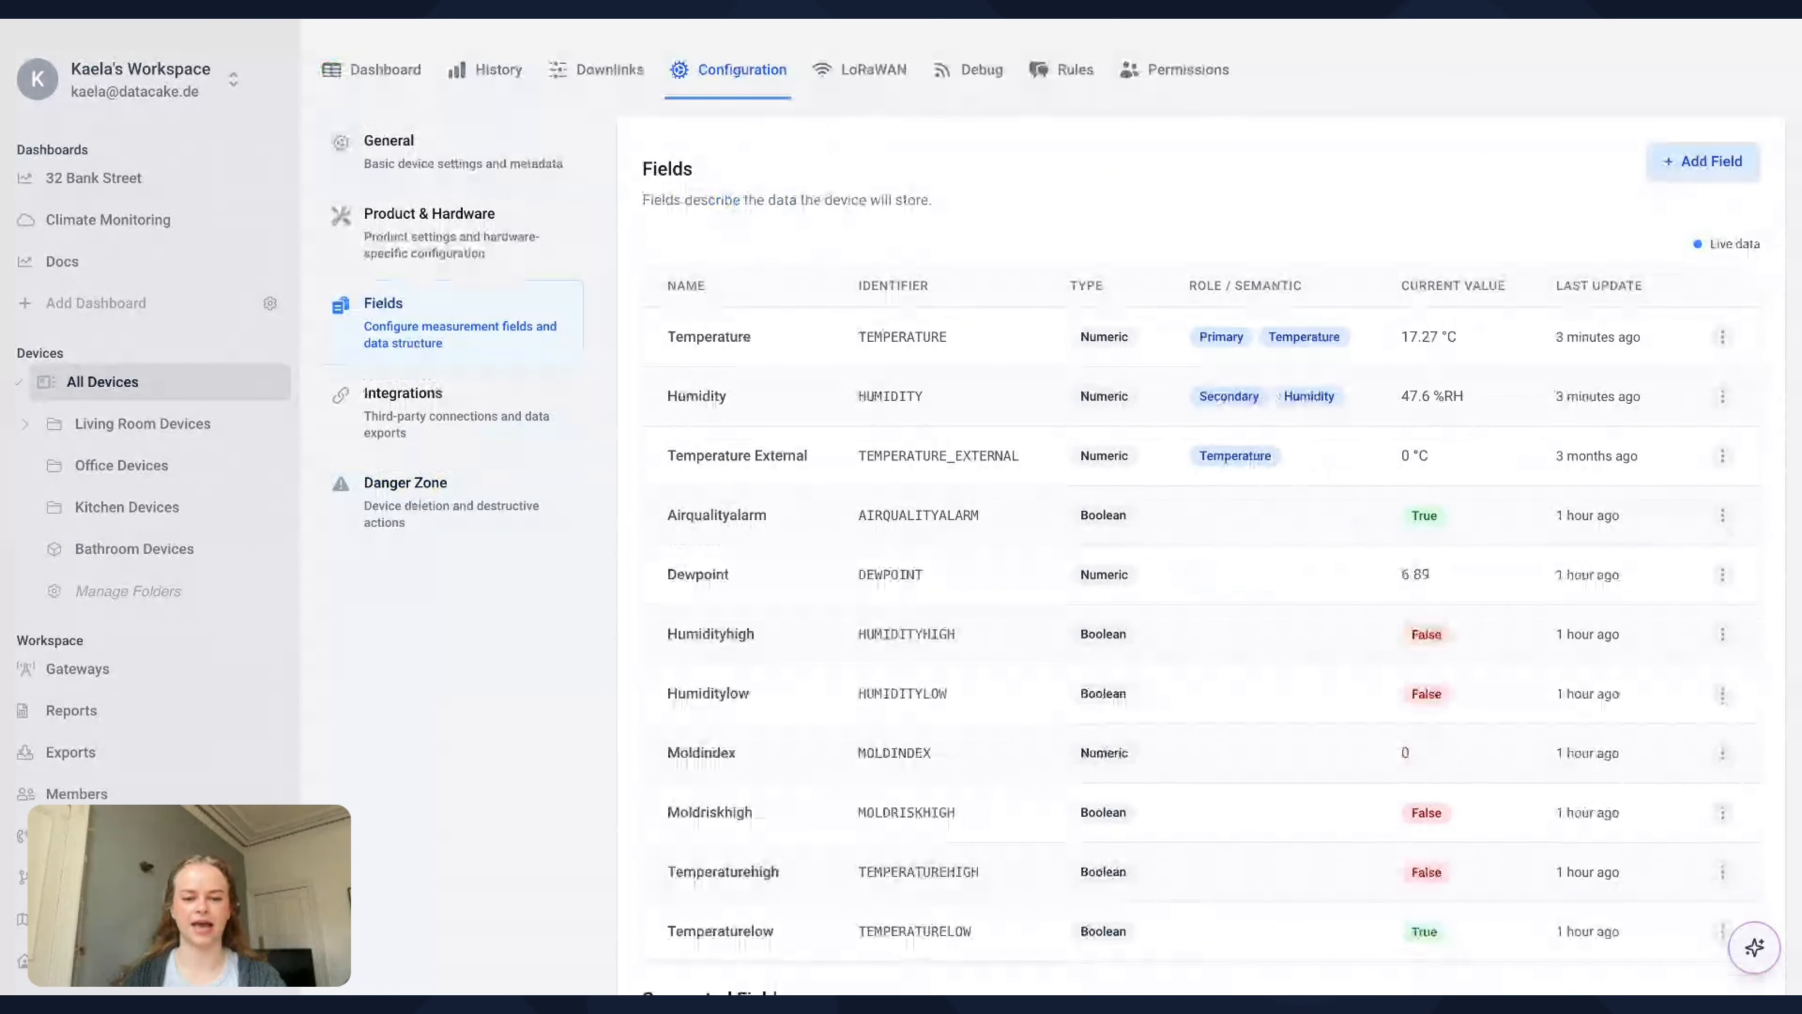
{"action": "scroll", "coordinate": [1206, 632], "scroll_direction": "up", "scroll_amount": 3}
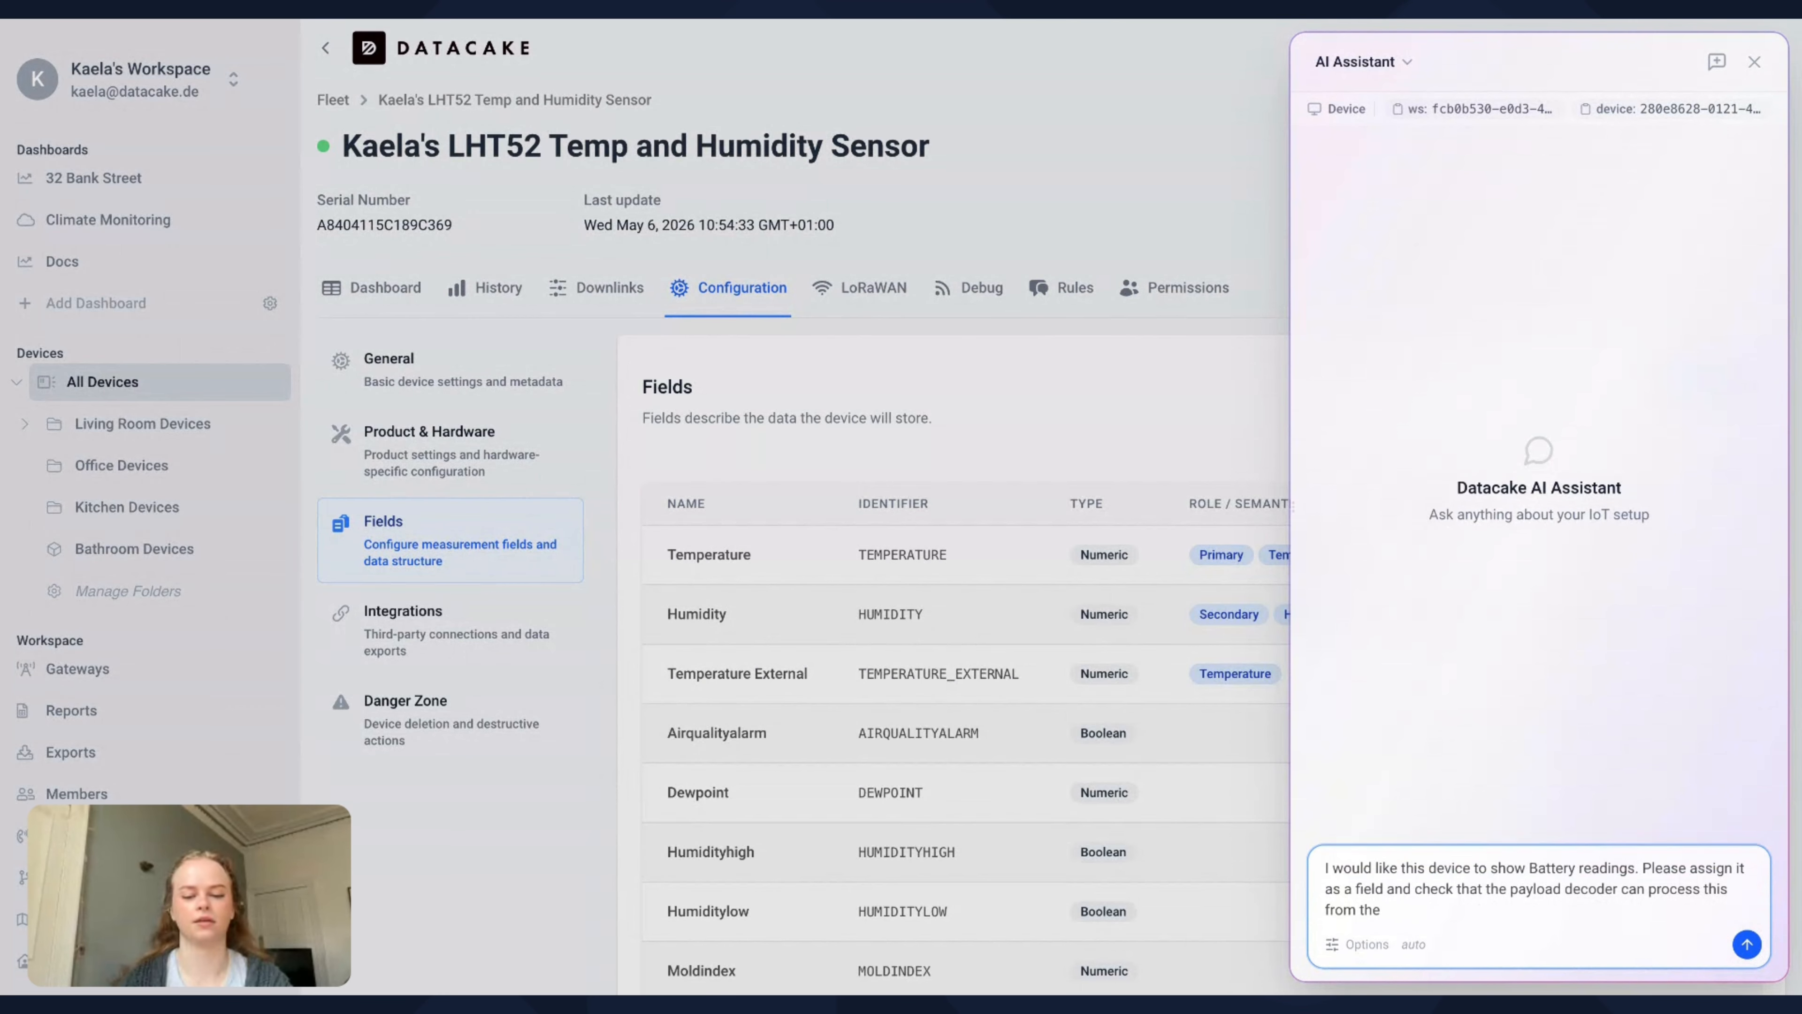
{"action": "type", "text": "uplinks."}
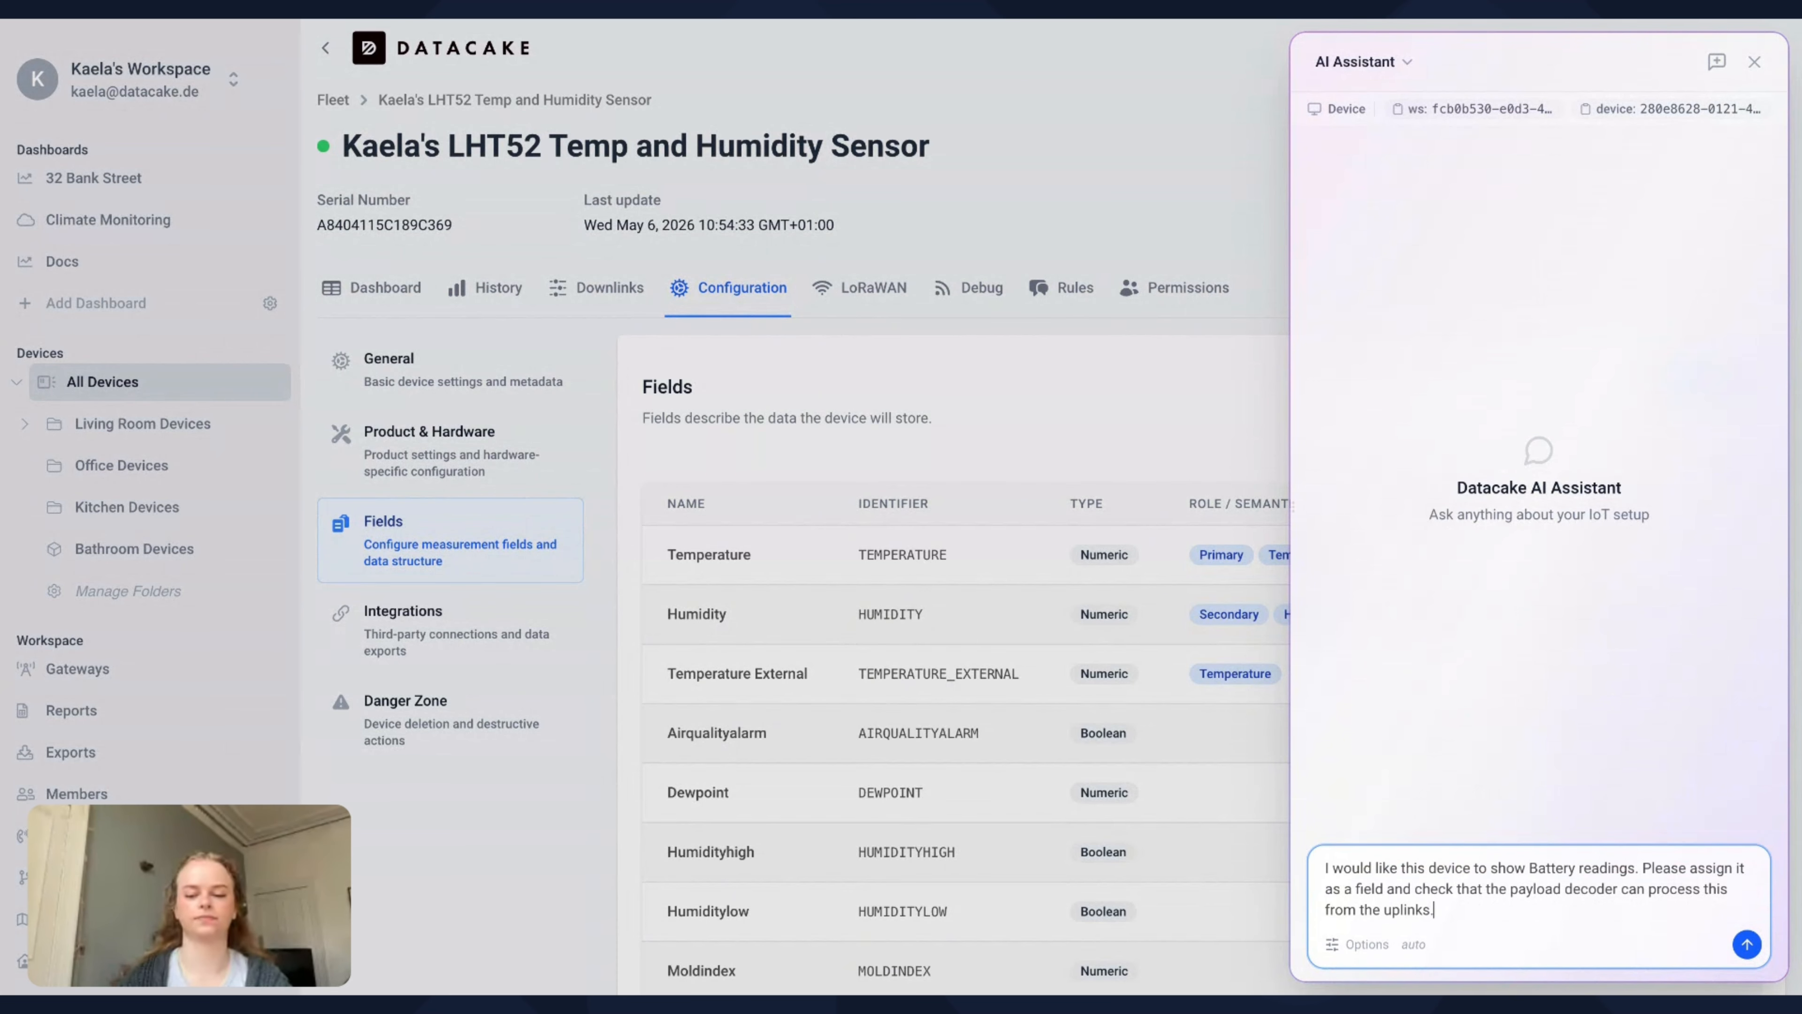
{"action": "key", "text": "Return"}
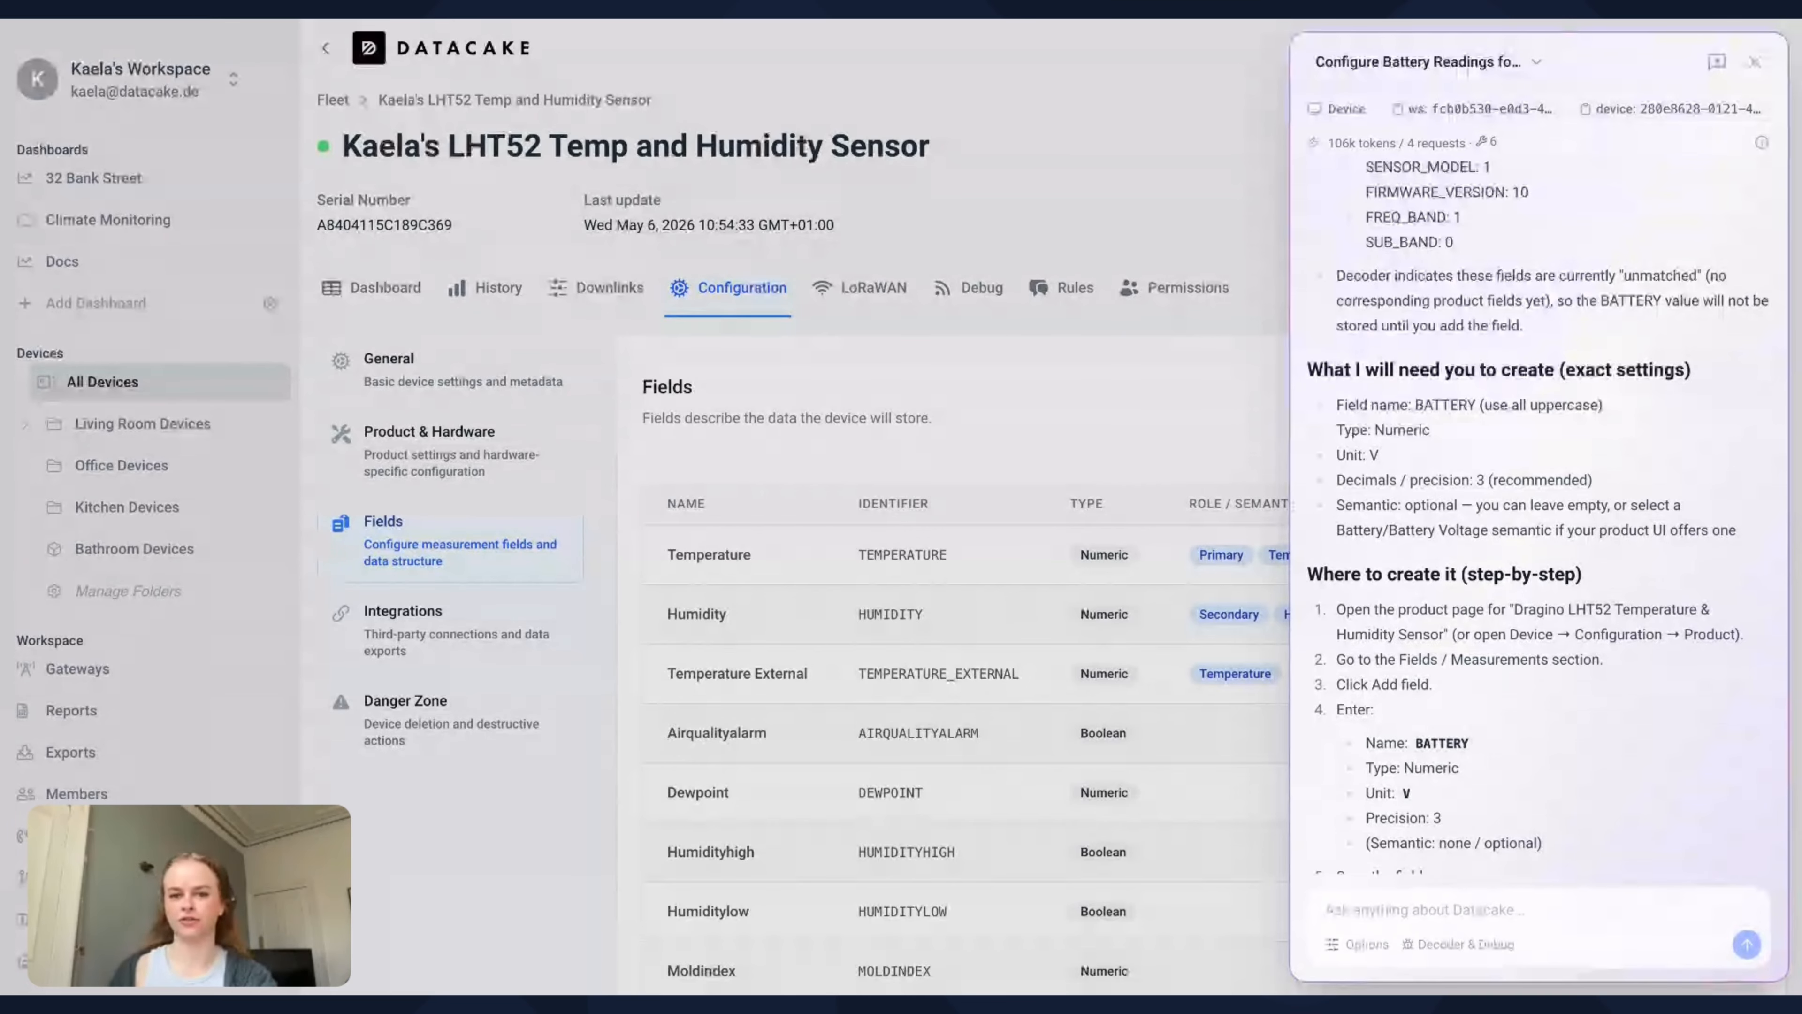
Review the assistant's field instructions and add a Numeric field named BATTERY with identifier BATTERY, unit V, role None and semantic Battery
{"action": "scroll", "coordinate": [1636, 546], "scroll_direction": "down", "scroll_amount": 2}
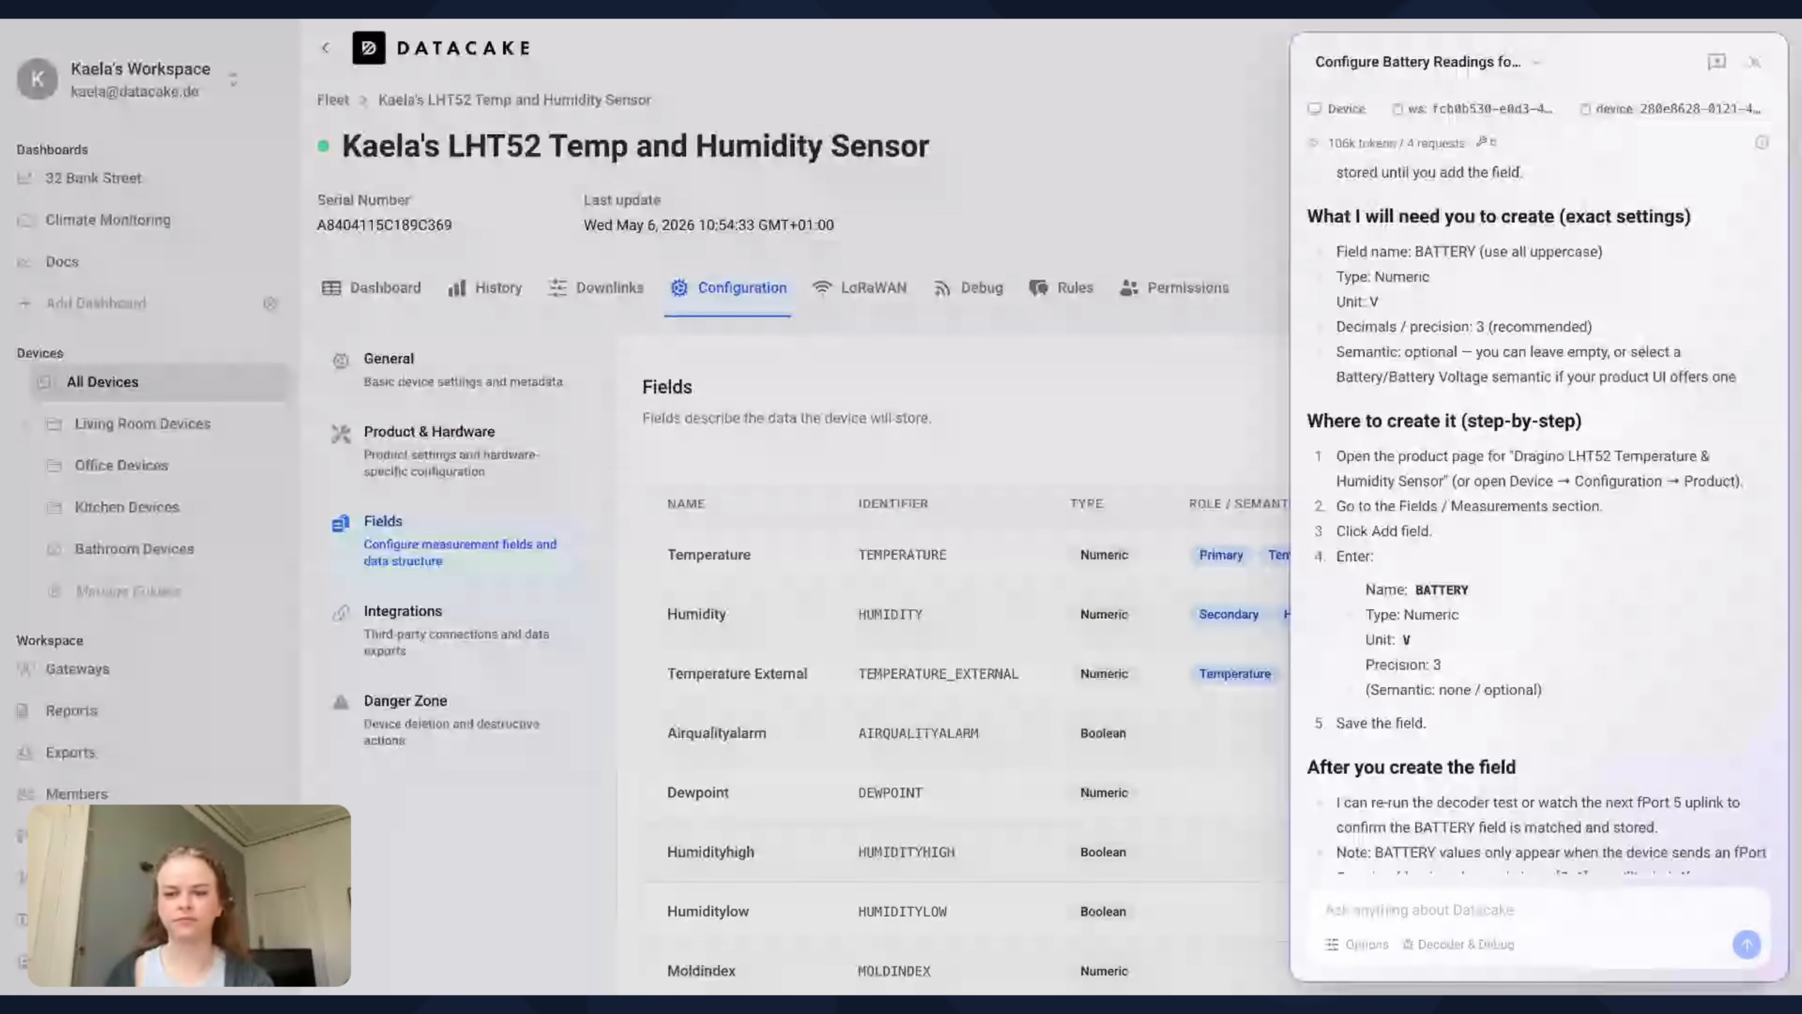
{"action": "scroll", "coordinate": [1636, 547], "scroll_direction": "down", "scroll_amount": 2}
{"action": "scroll", "coordinate": [1540, 518], "scroll_direction": "down", "scroll_amount": 2}
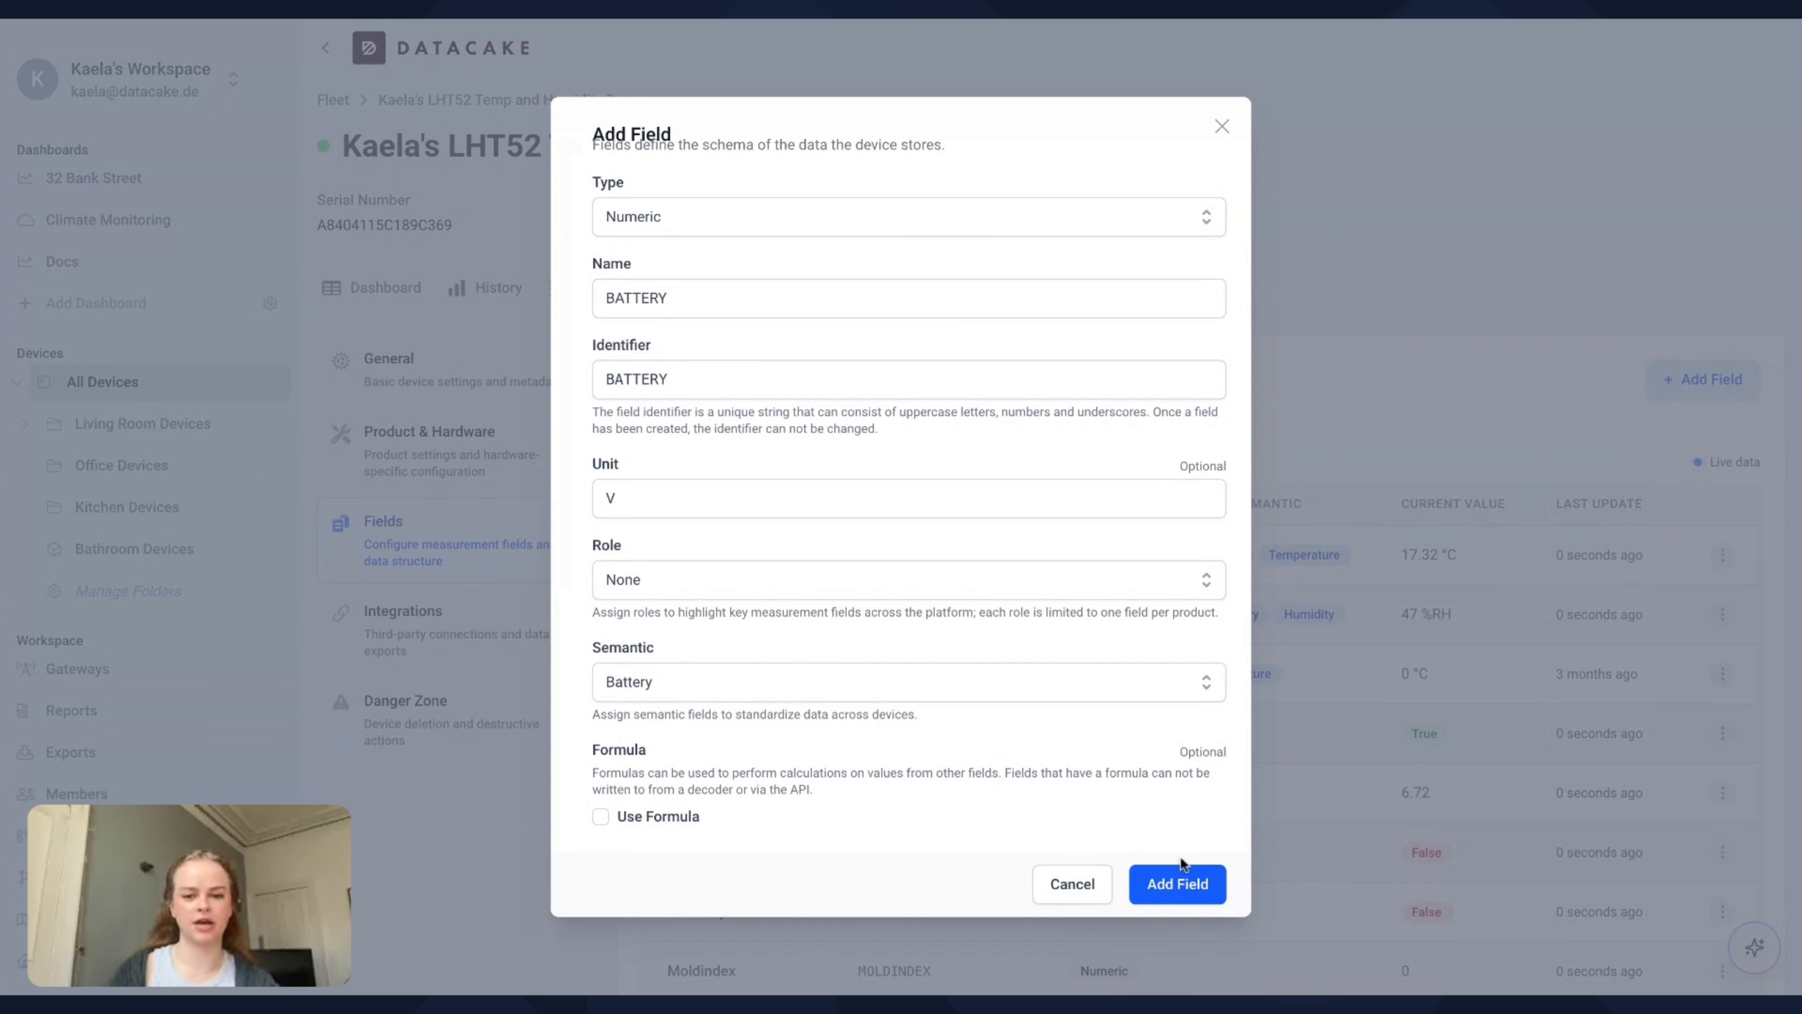
{"action": "left_click", "coordinate": [1198, 886]}
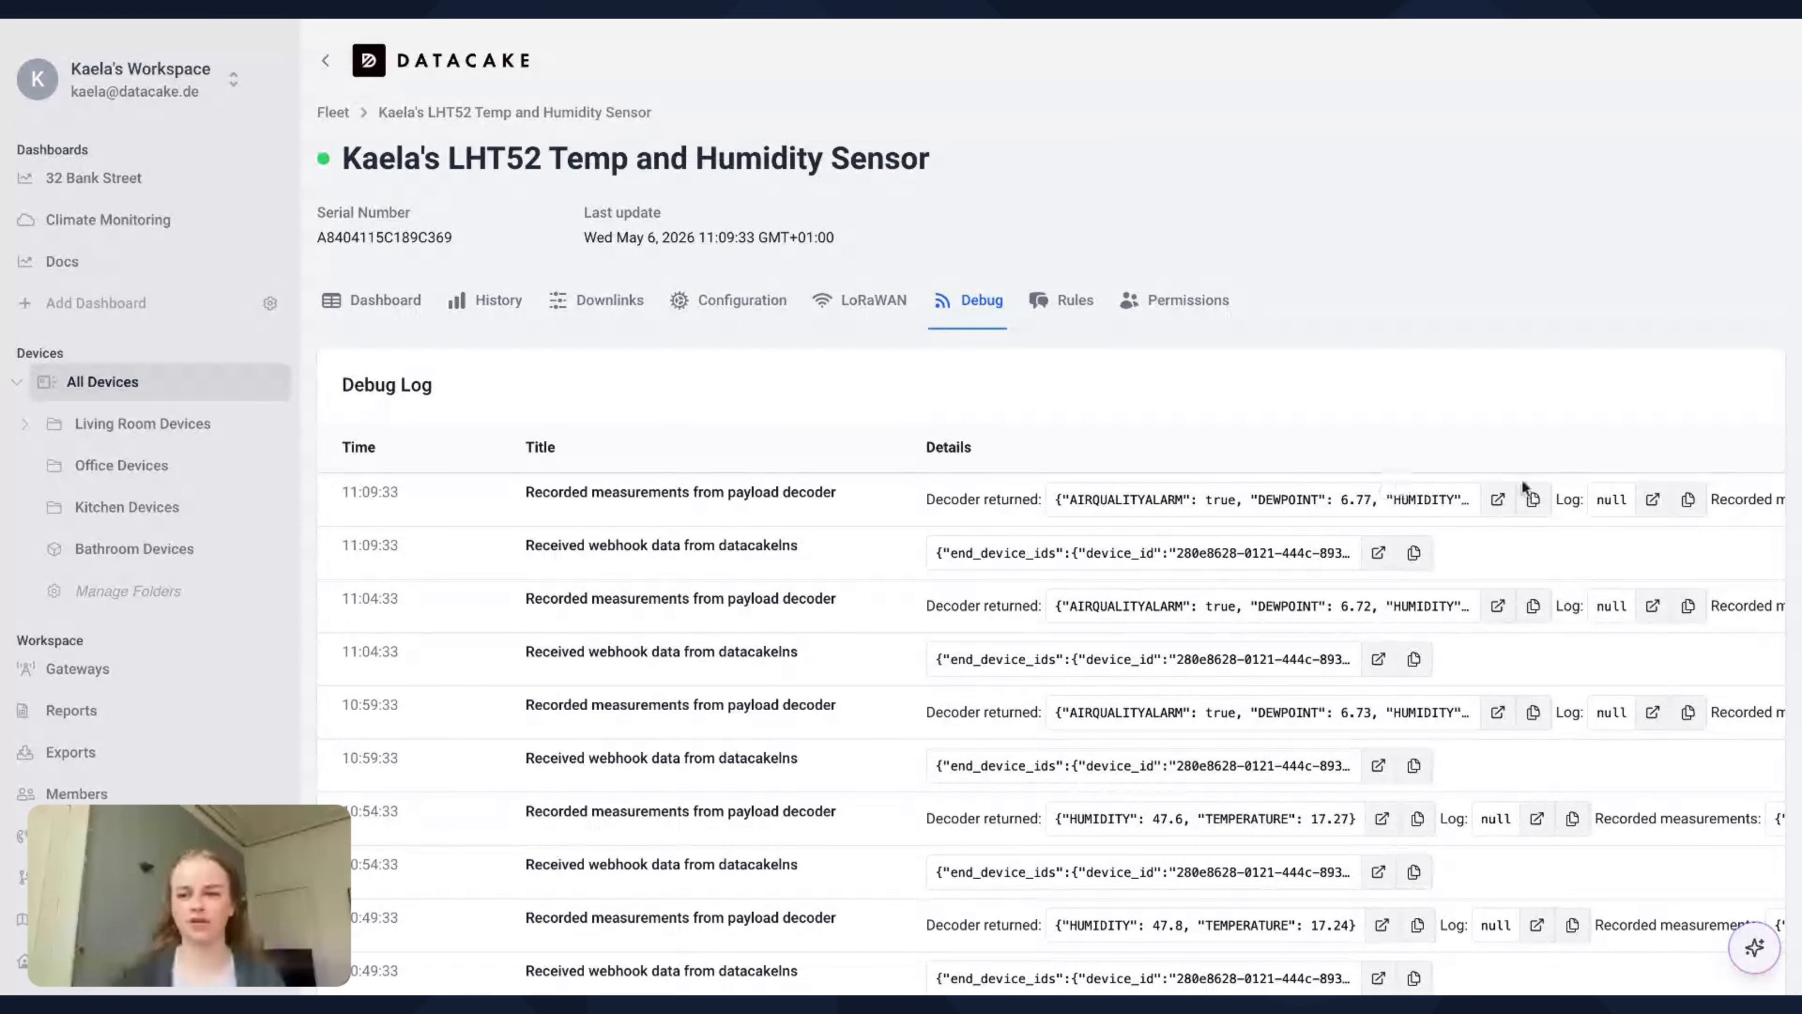
Inspect the full decoder output of the measurements recorded at 11:09:33 in the debug log, closing the payload view when done
{"action": "left_click", "coordinate": [1497, 499]}
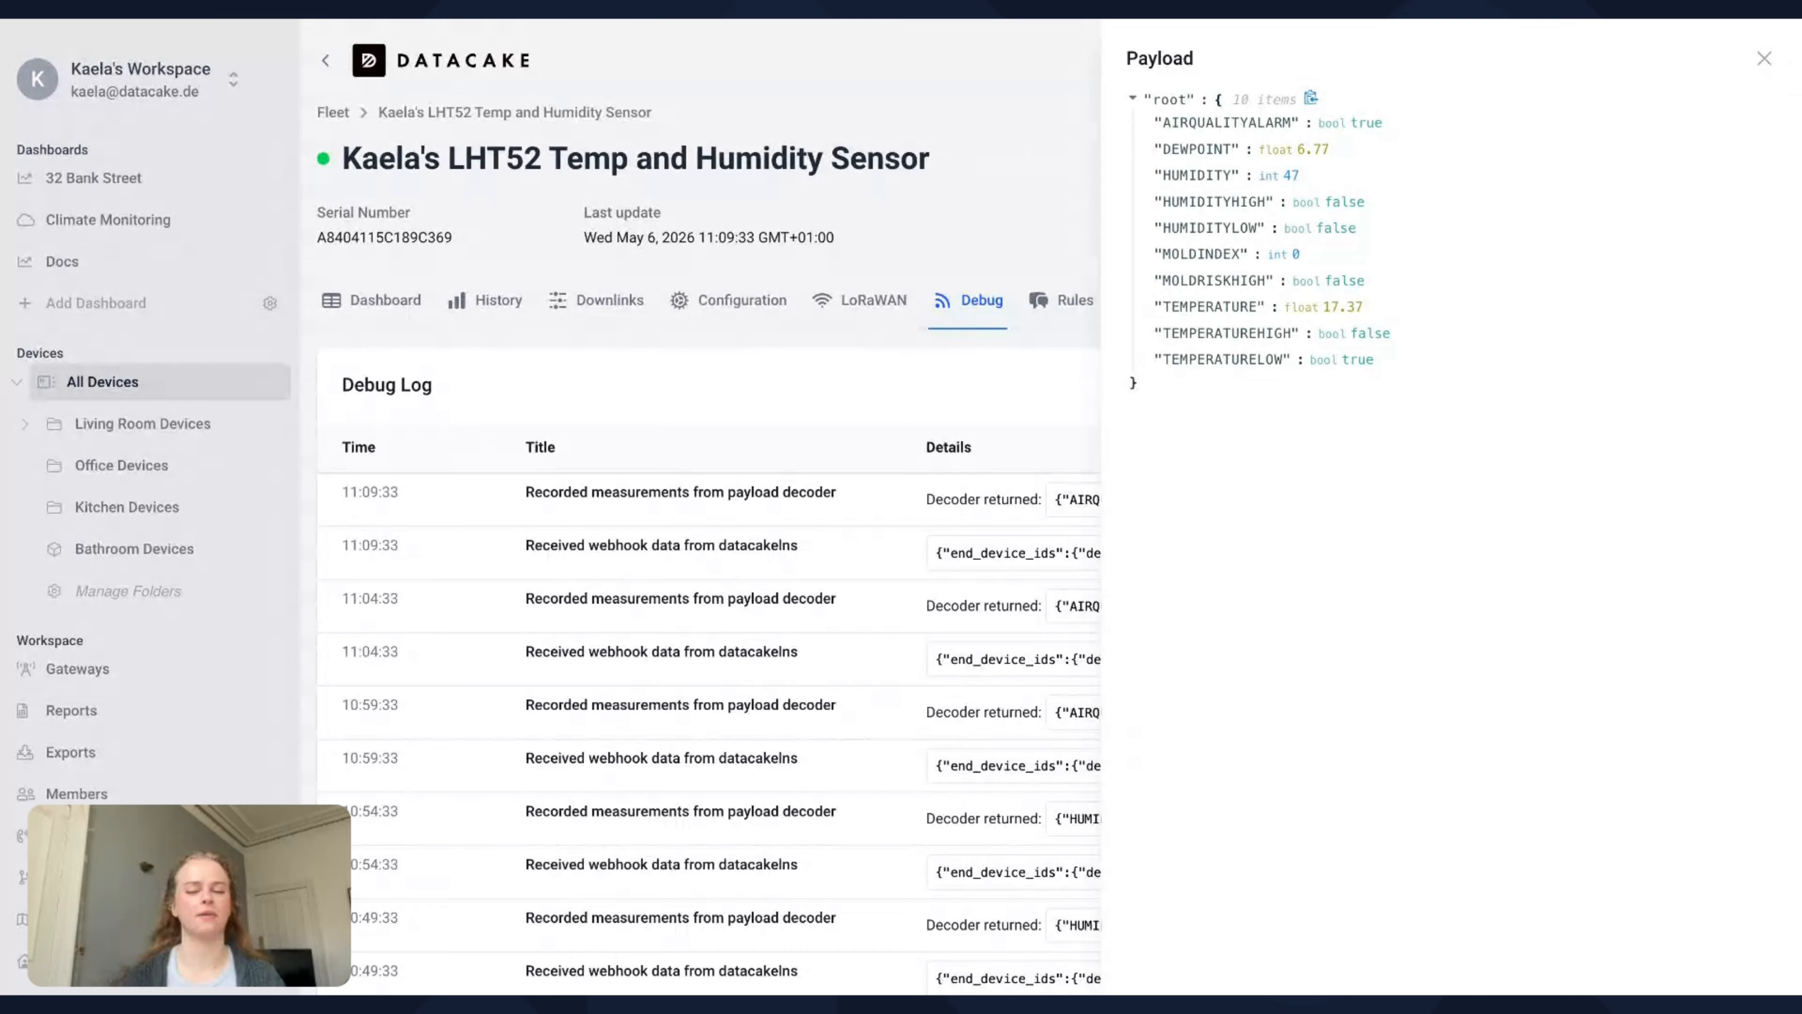
{"action": "left_click", "coordinate": [1763, 60]}
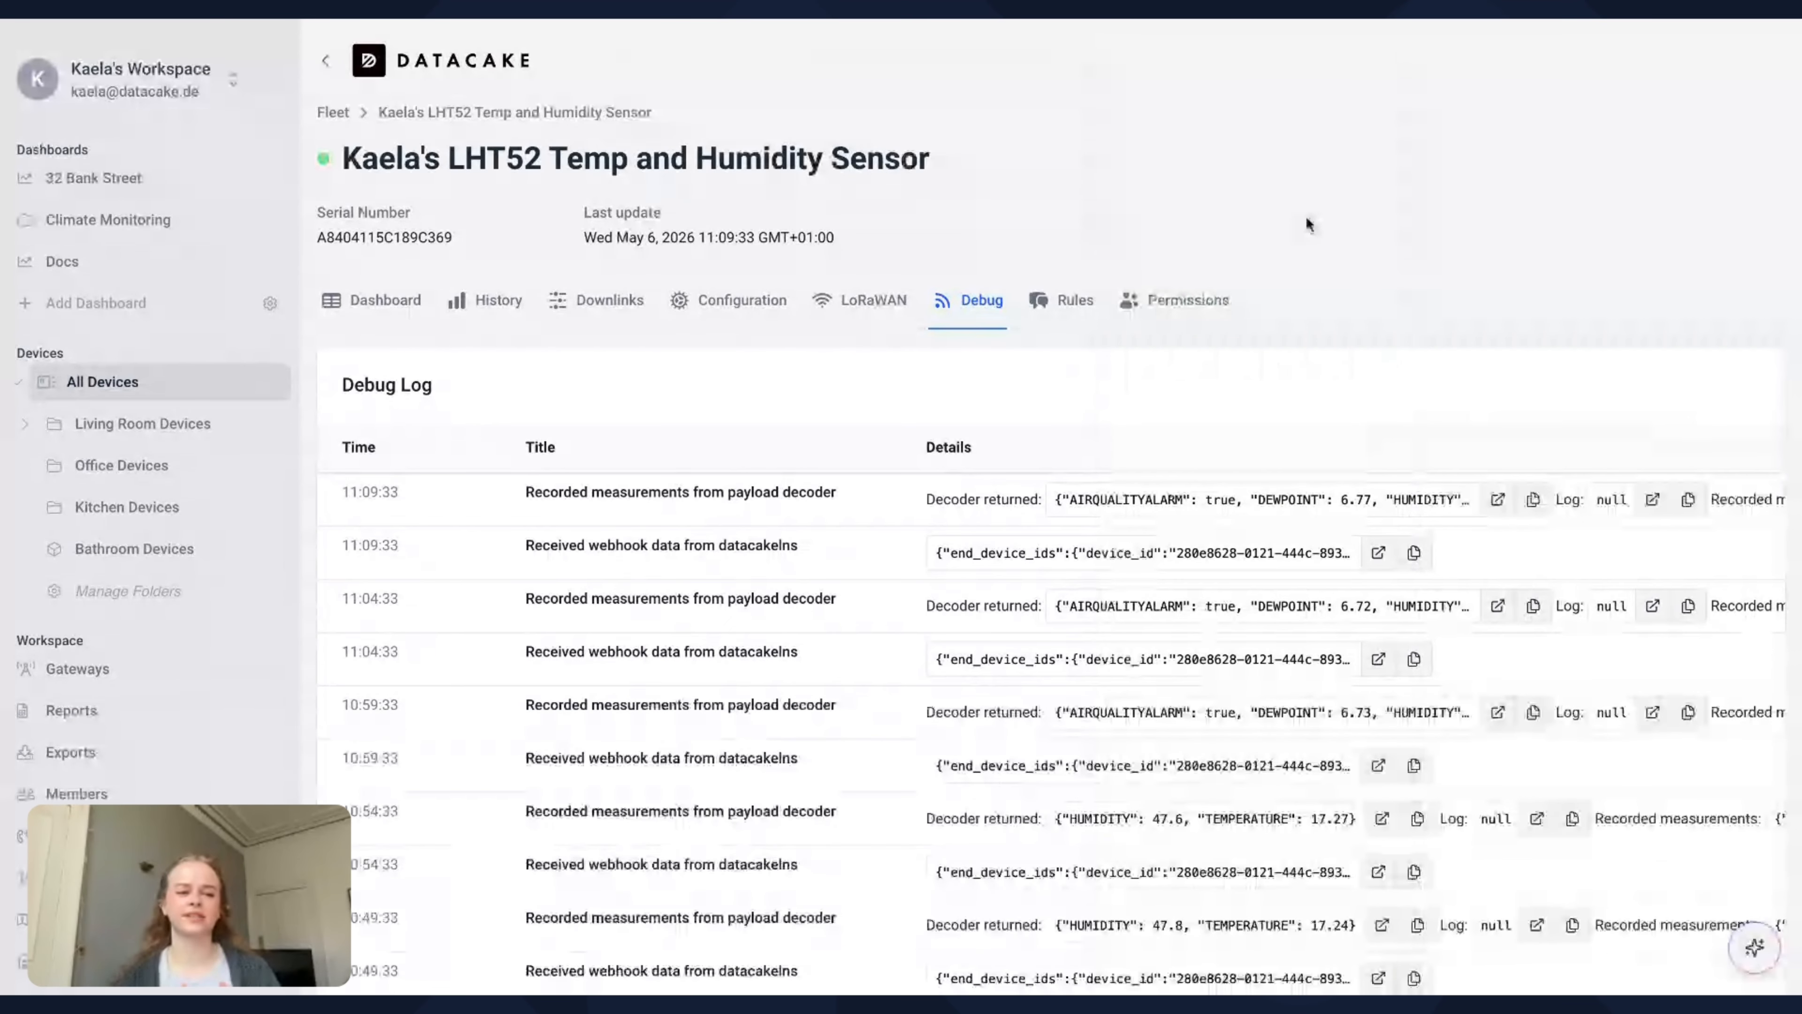